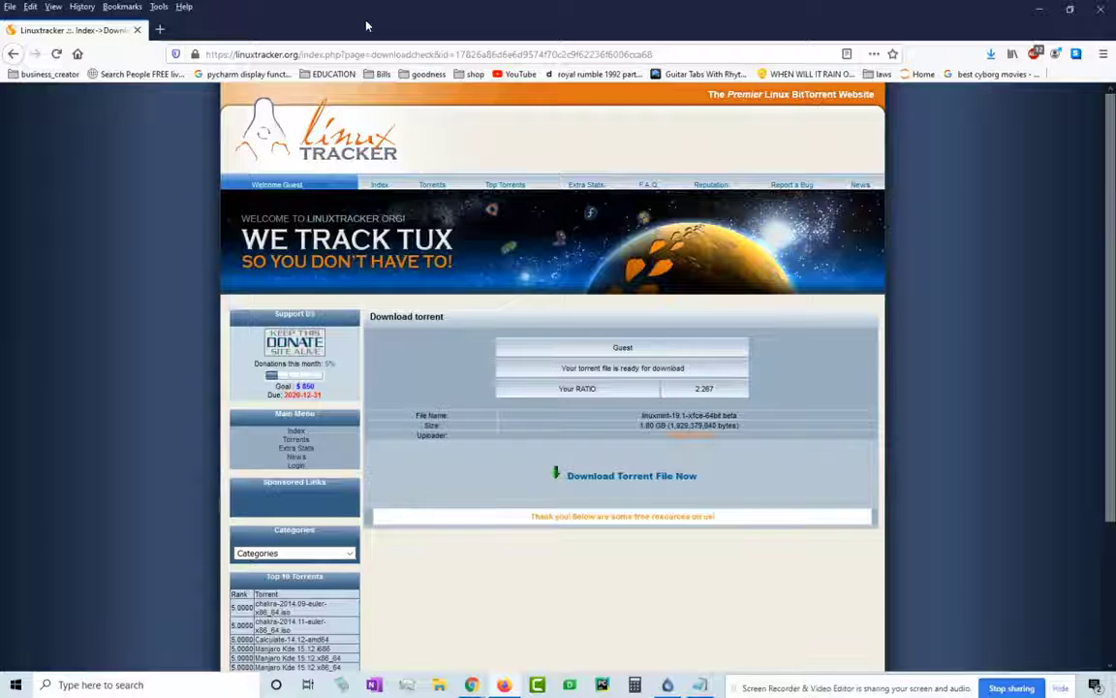
left_click(667, 685)
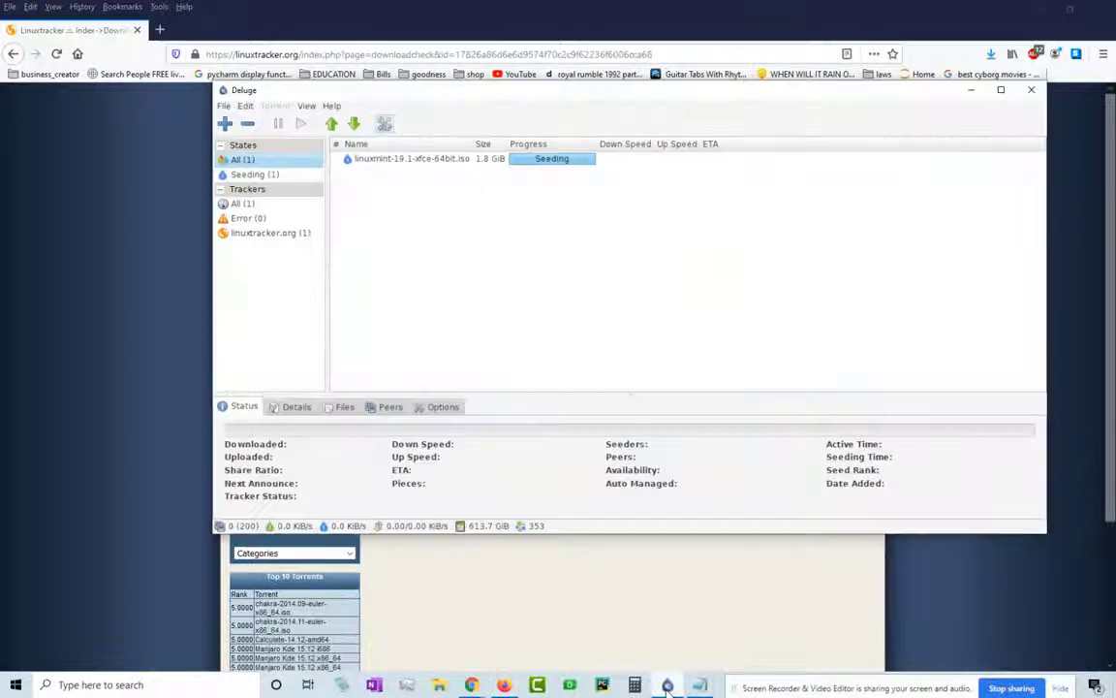
left_click_drag(704, 97, 620, 125)
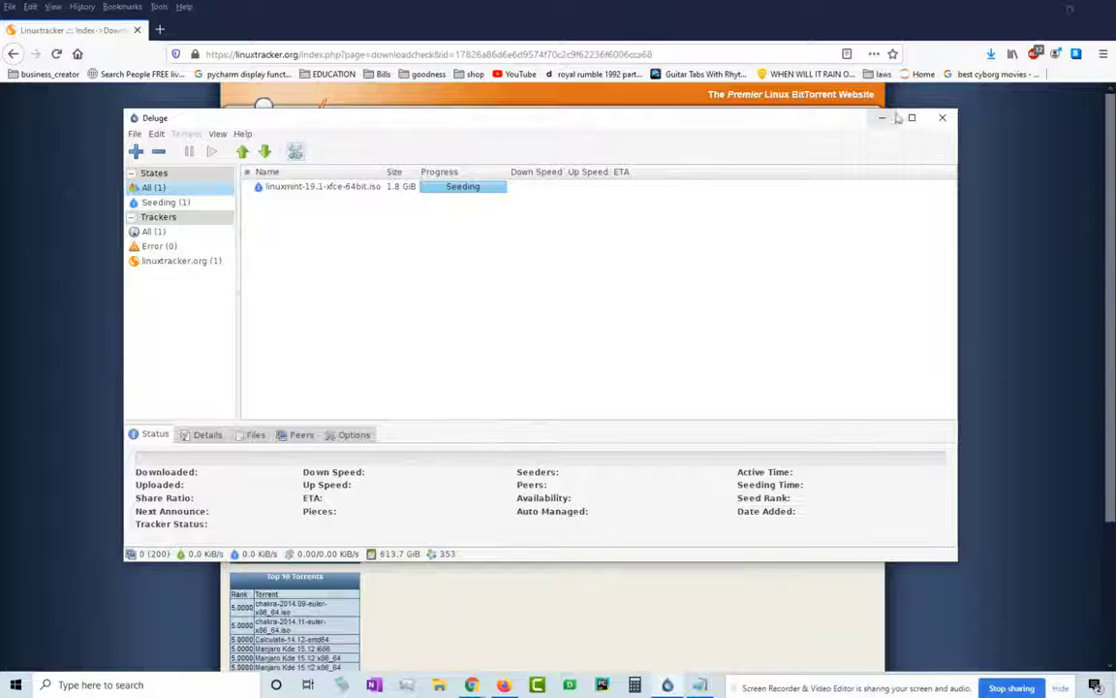
left_click(884, 119)
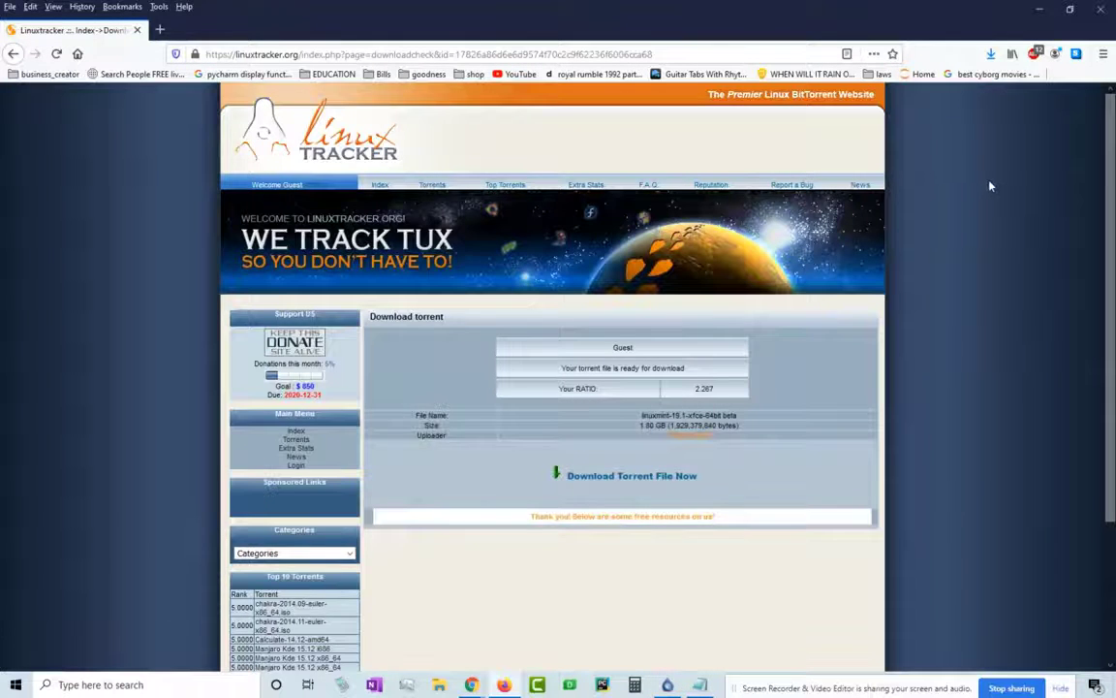
- Return to the previous torrent's details page on Linuxtracker
scroll(998, 186, "down", 3)
scroll(1008, 190, "up", 3)
left_click(14, 55)
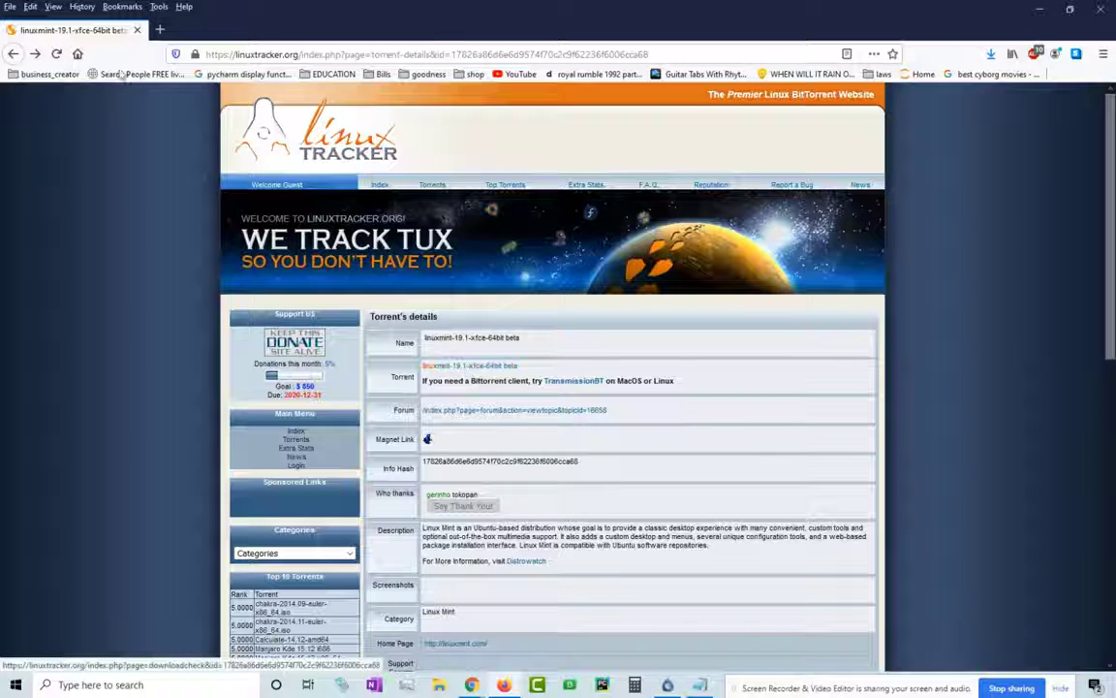
- Search the Torrents list for 'linux mint'
left_click(470, 365)
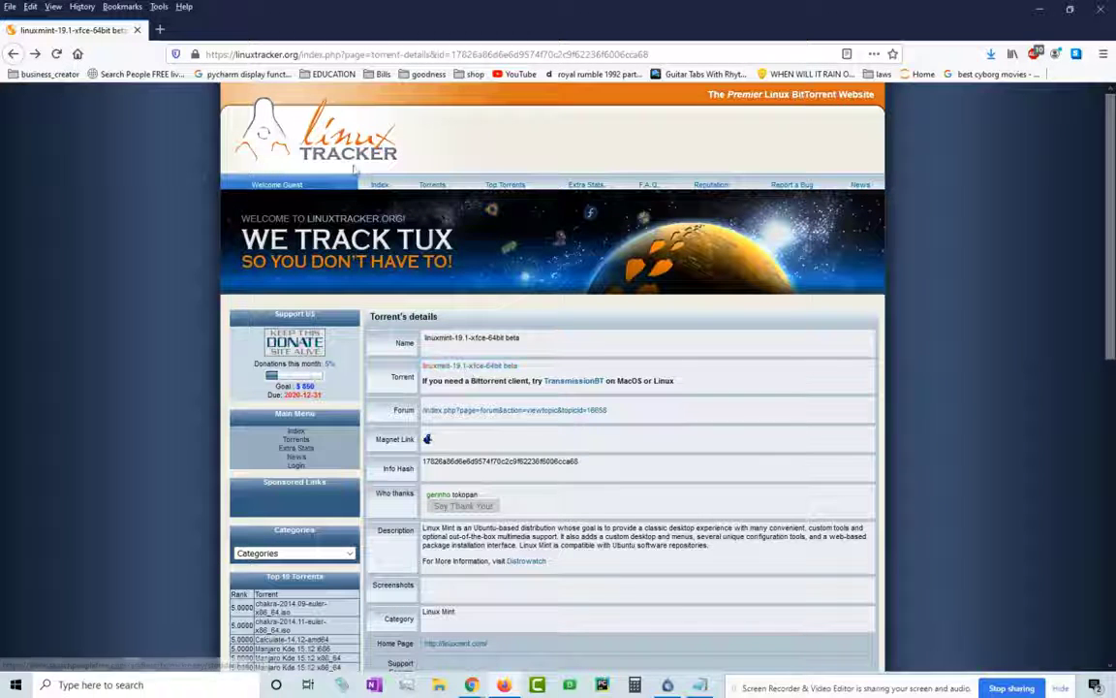
left_click(422, 191)
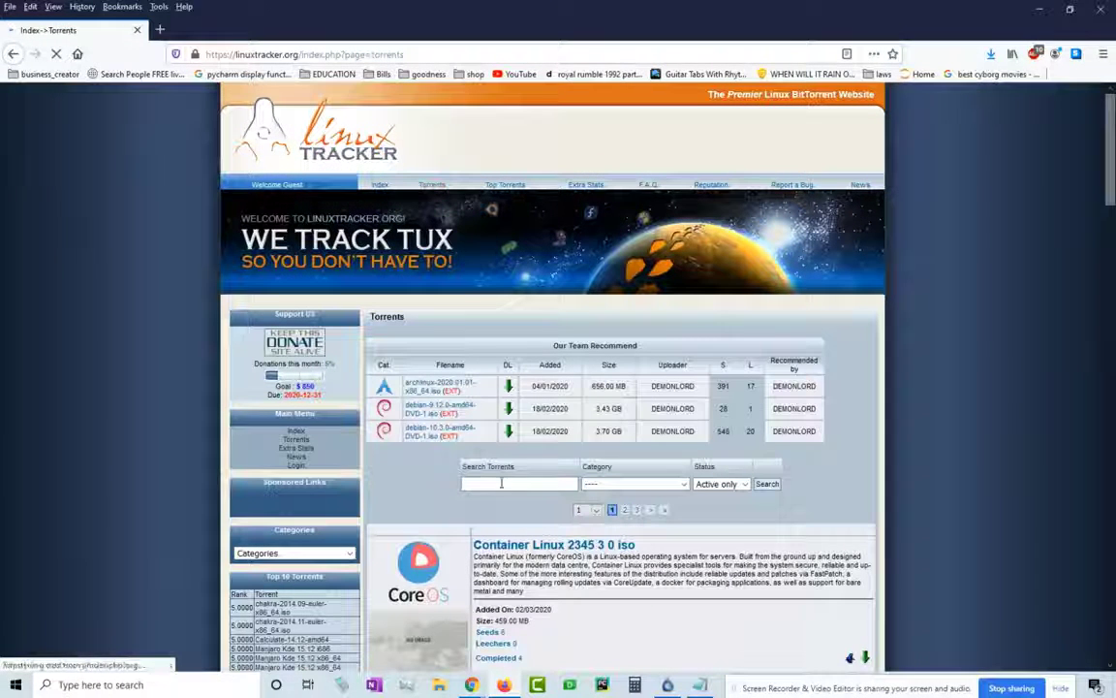
left_click(498, 484)
type("linux mint")
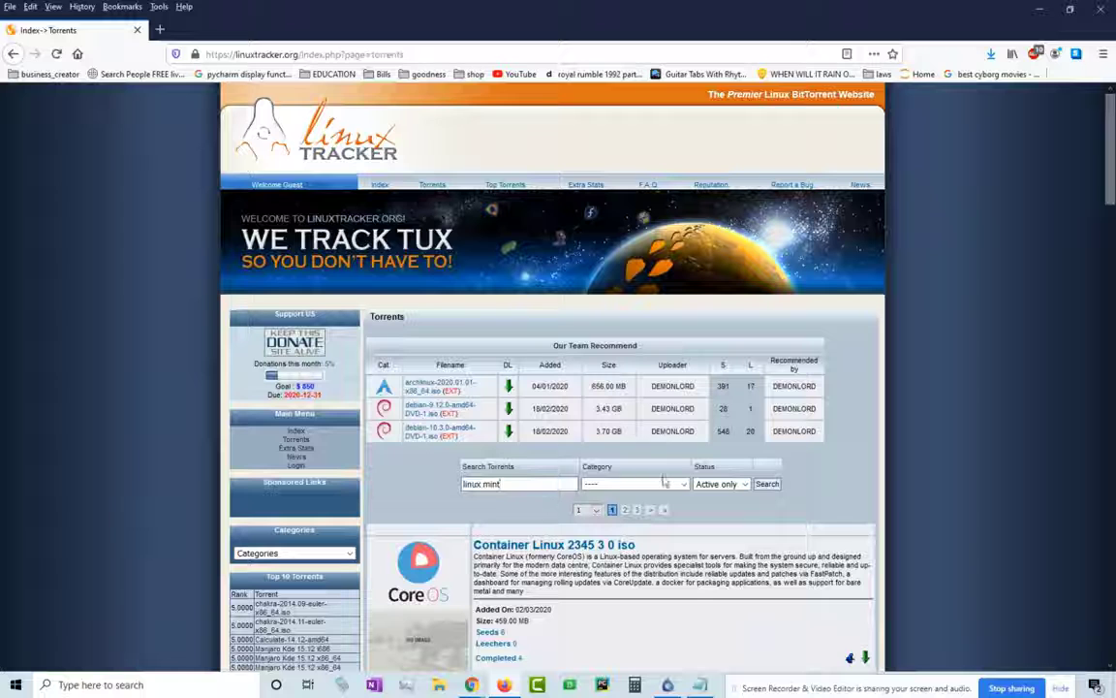
left_click(766, 483)
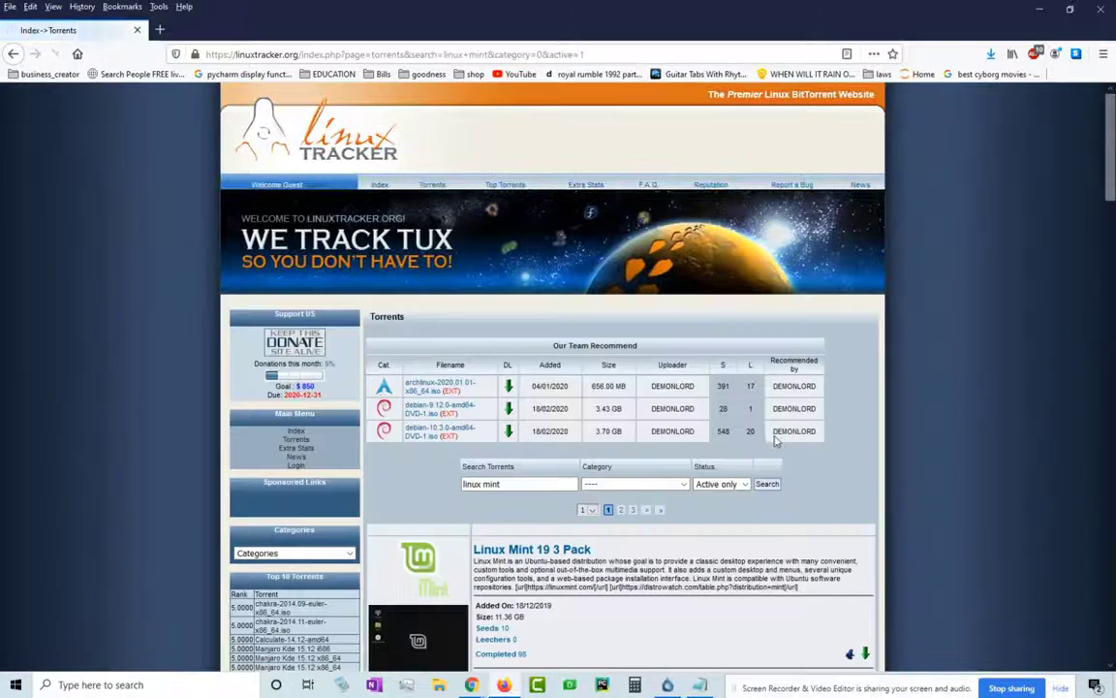
- Scroll the Linux Mint results down to the linuxmint 19 1 xfce 64bit beta entry (1.80 GB)
scroll(775, 441, "down", 5)
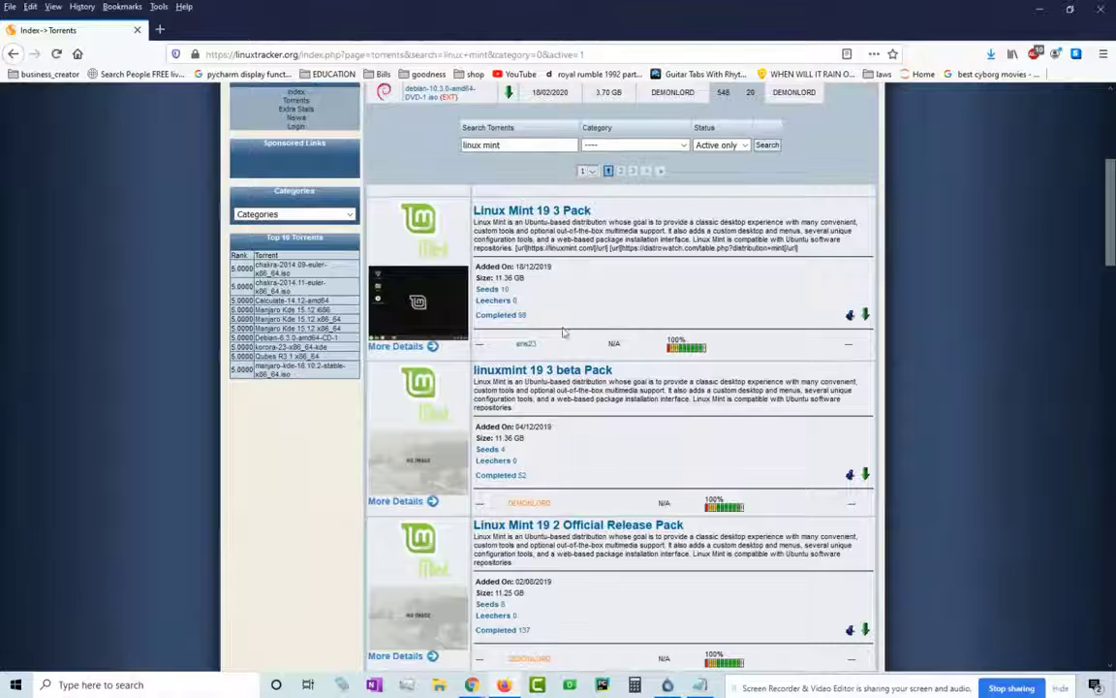
scroll(563, 332, "down", 5)
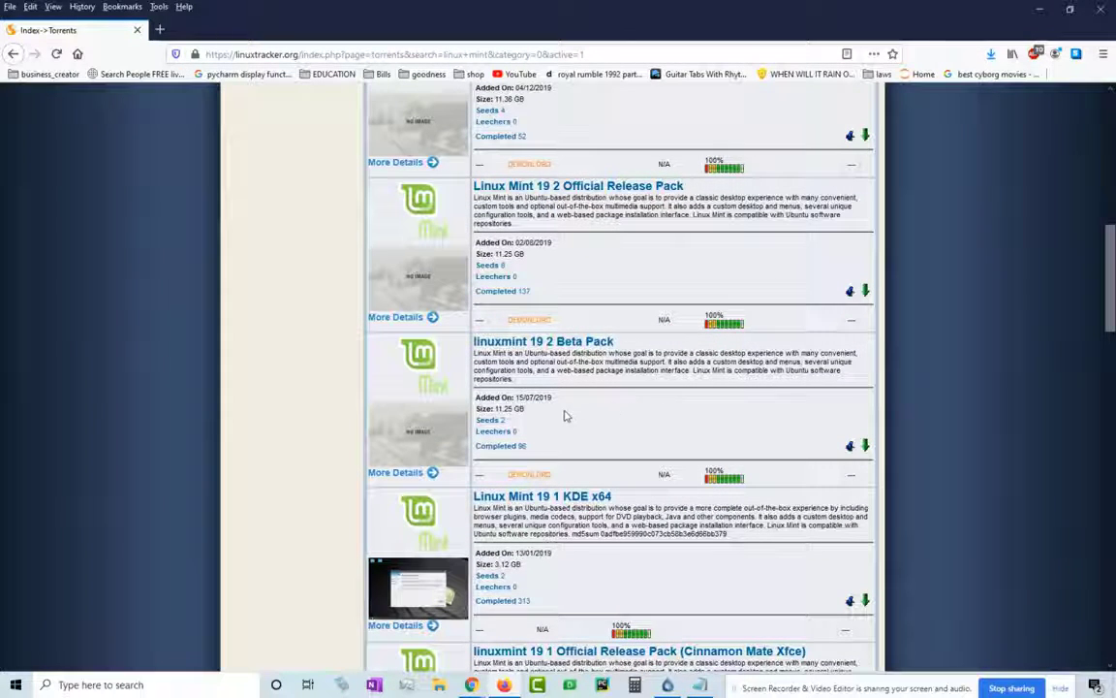
left_click_drag(494, 409, 550, 411)
scroll(623, 415, "down", 2)
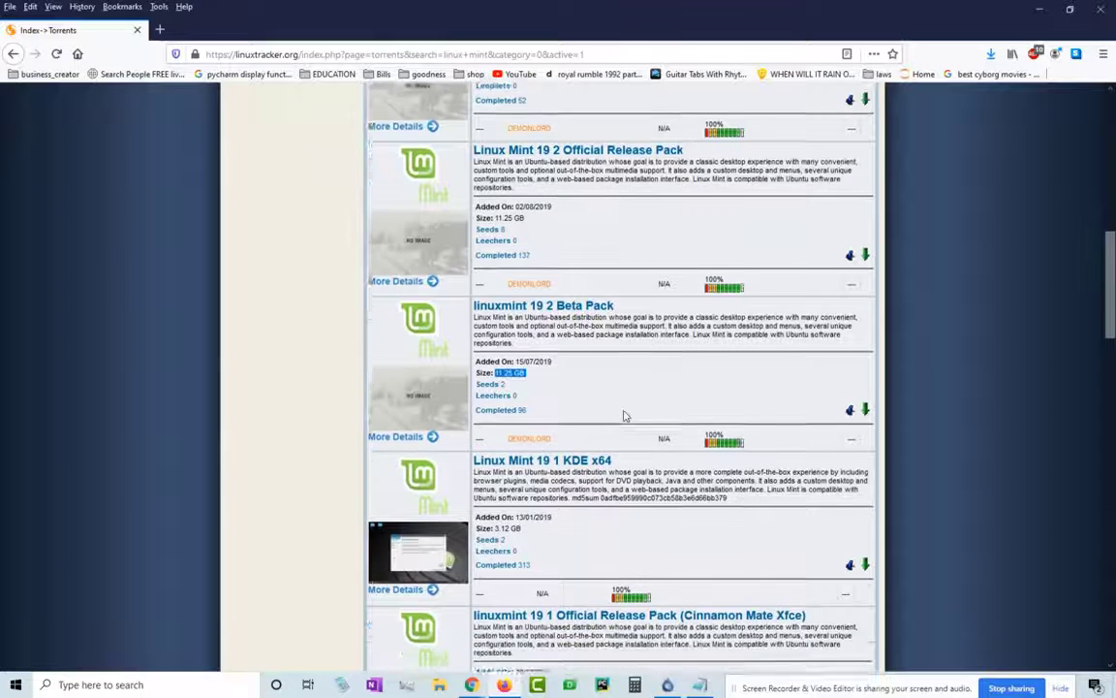
scroll(579, 425, "down", 3)
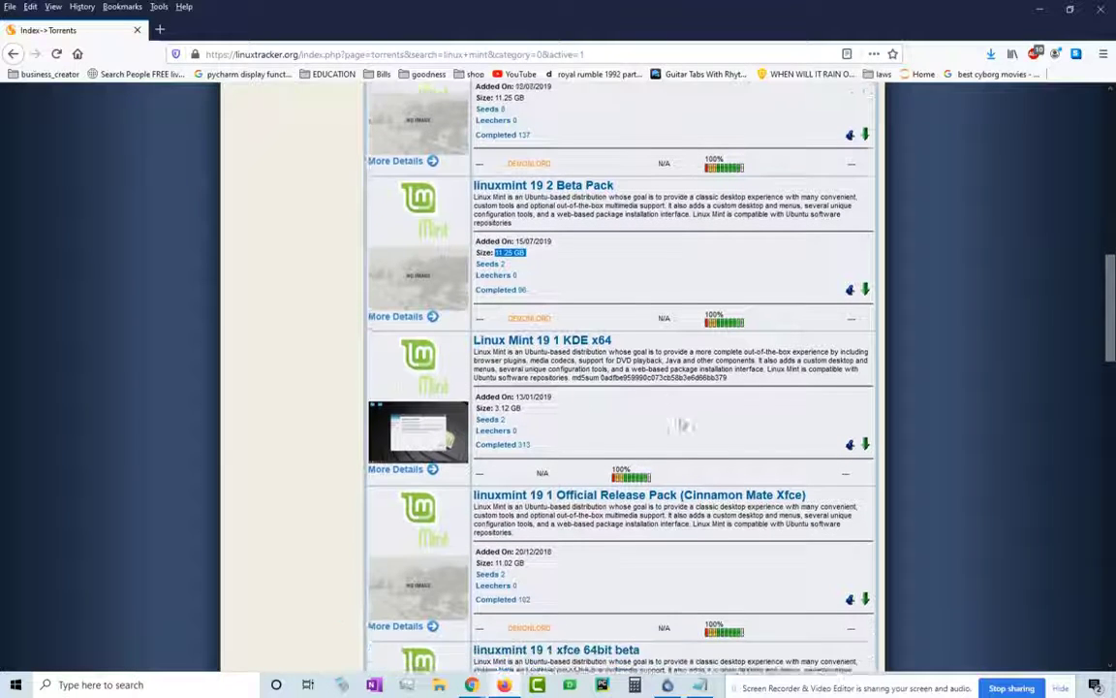
scroll(535, 419, "down", 3)
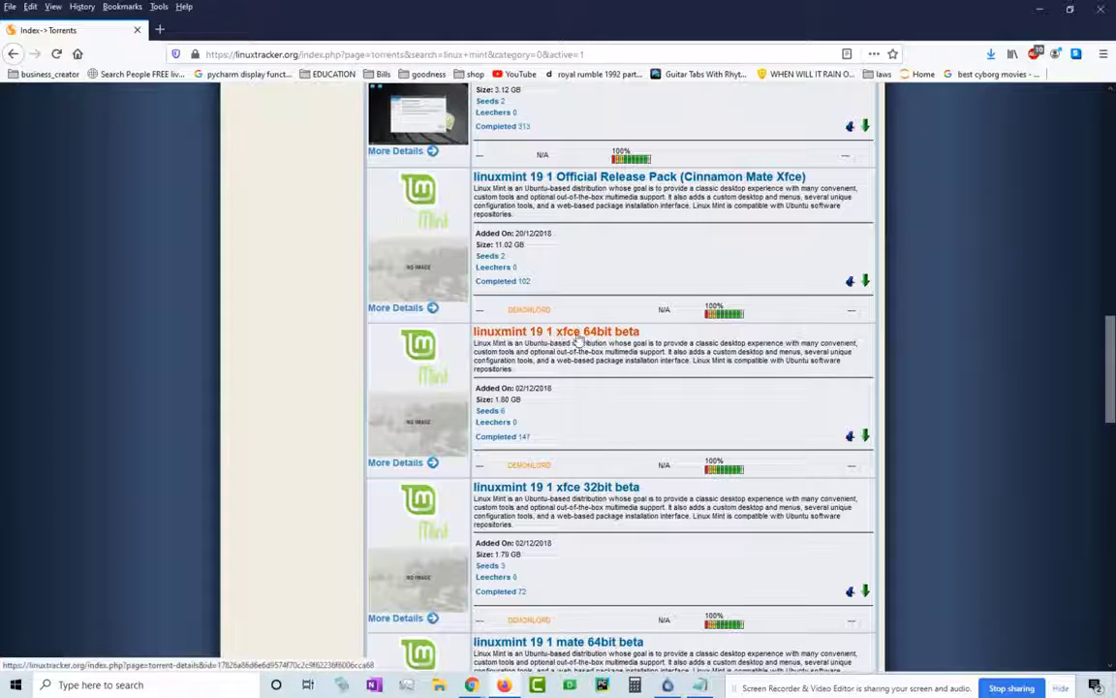
scroll(623, 423, "down", 2)
scroll(577, 423, "down", 1)
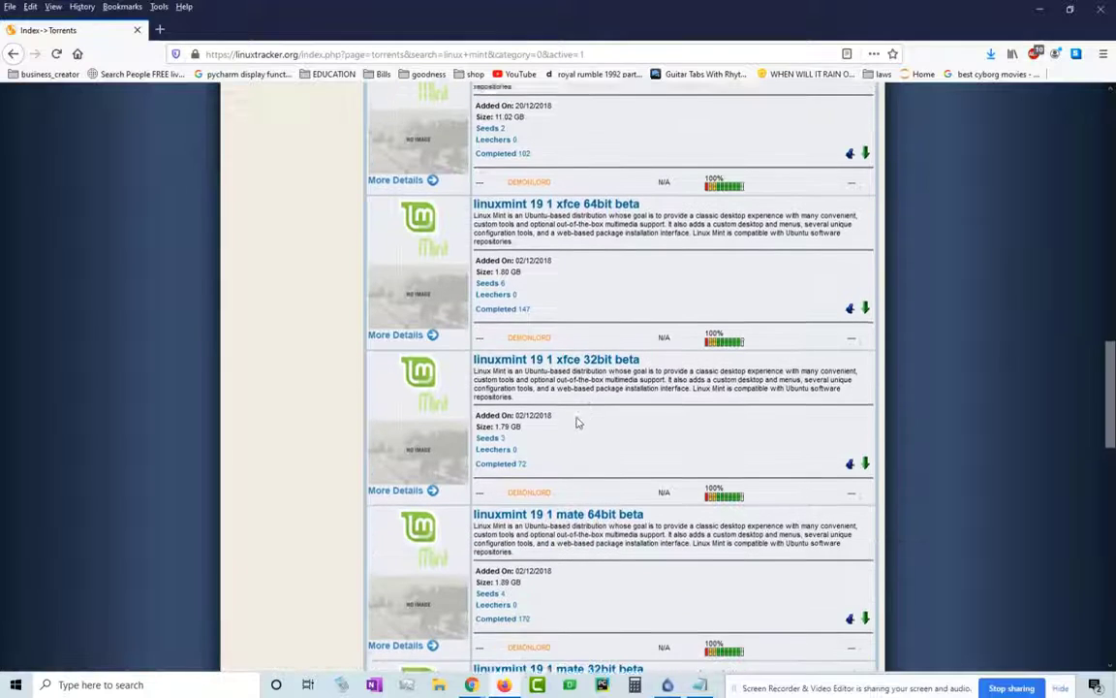
scroll(533, 346, "up", 2)
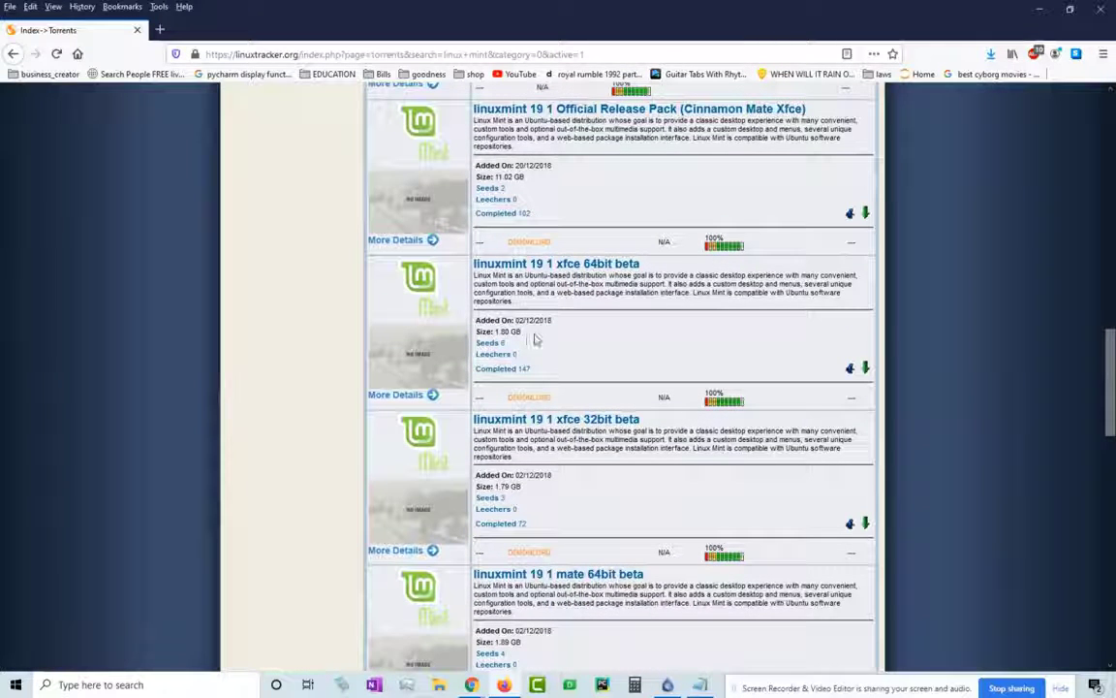
scroll(618, 344, "down", 4)
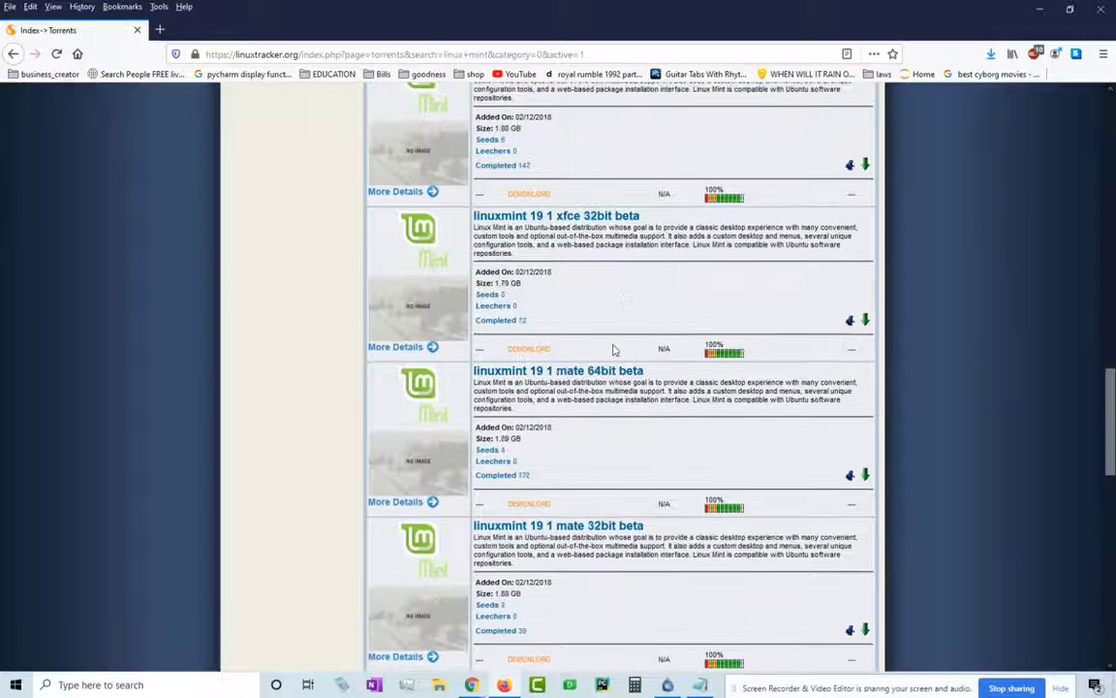
scroll(615, 349, "up", 10)
scroll(613, 347, "up", 8)
scroll(611, 351, "down", 4)
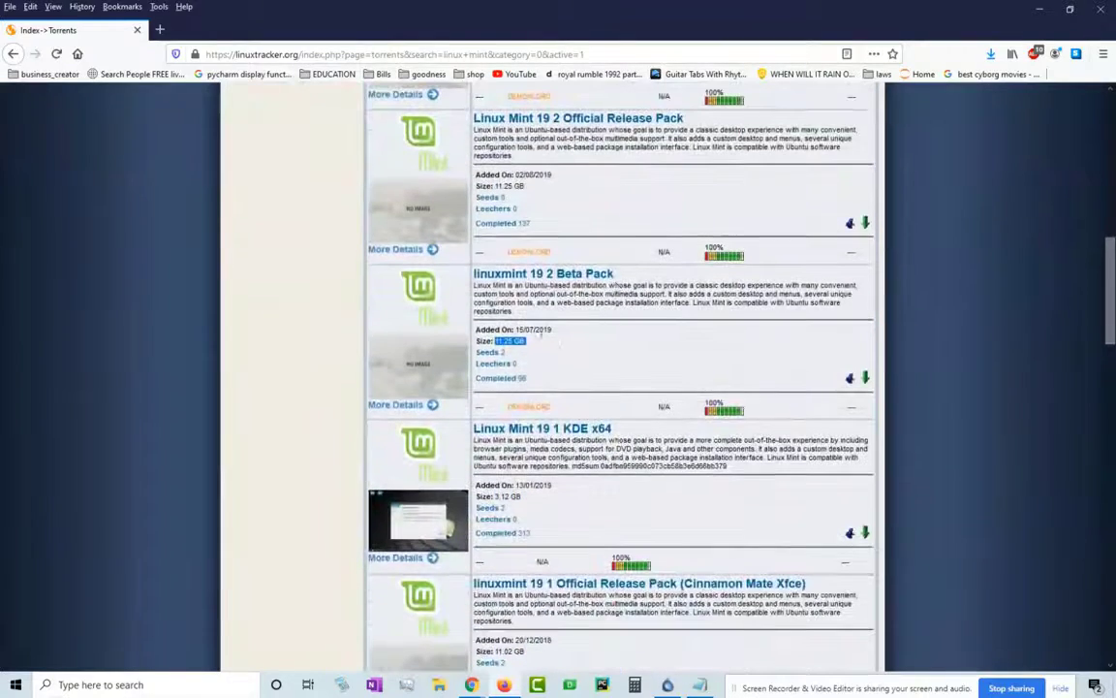
scroll(611, 349, "down", 5)
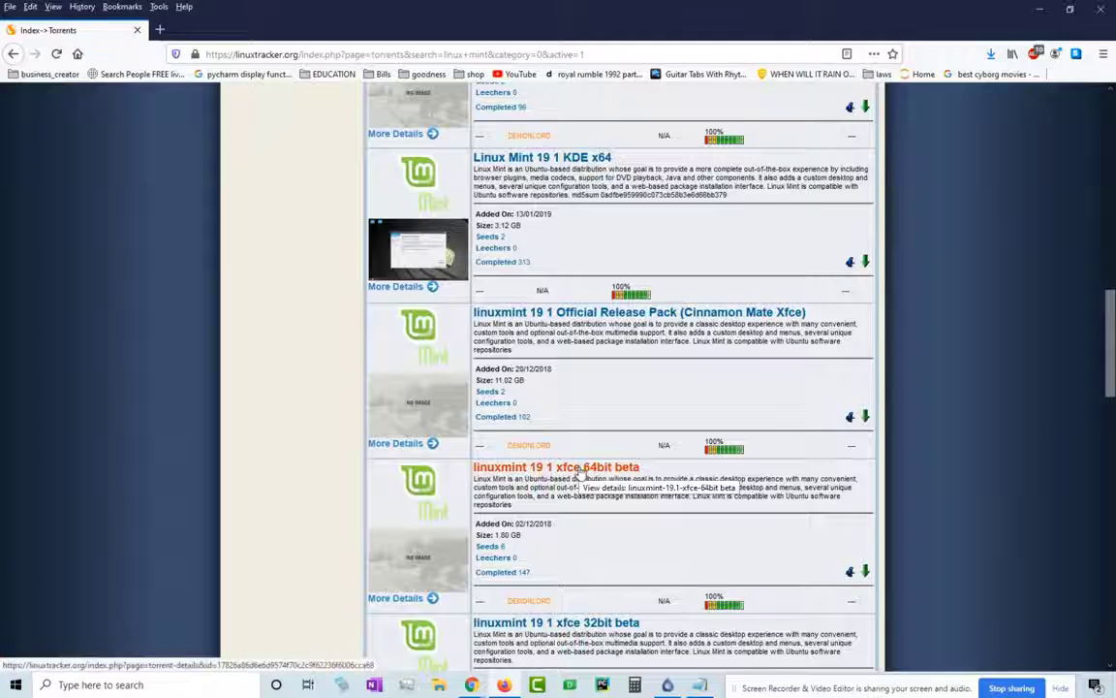
- Open the linuxmint 19 1 xfce 64bit beta details, then its torrent file download page
left_click(582, 470)
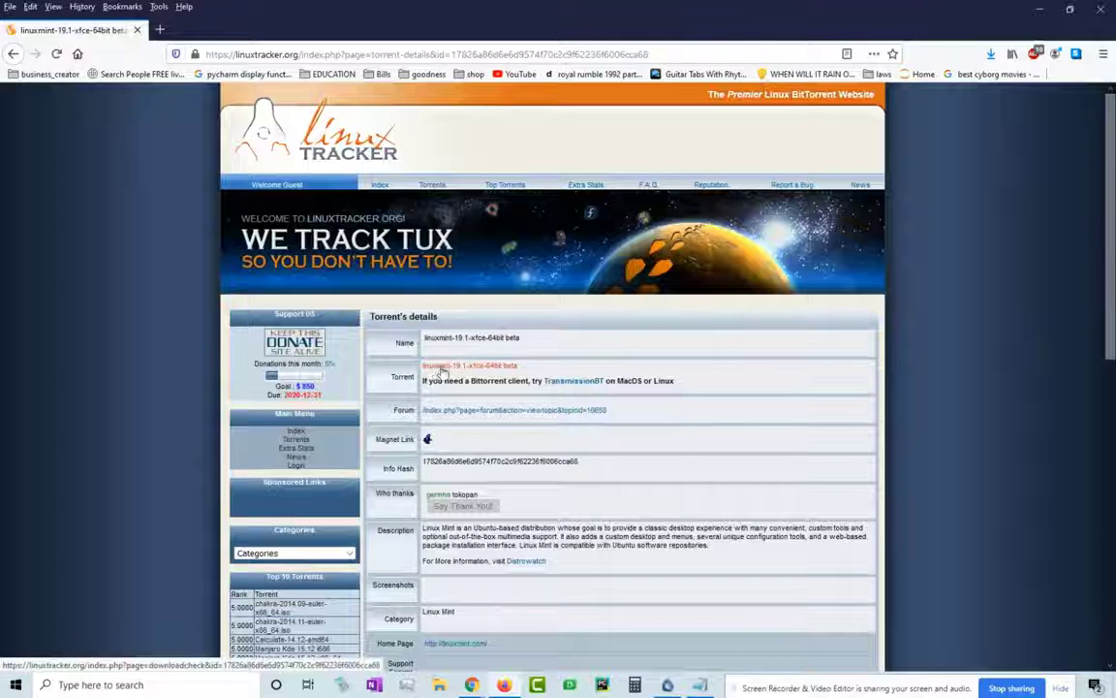
left_click(478, 367)
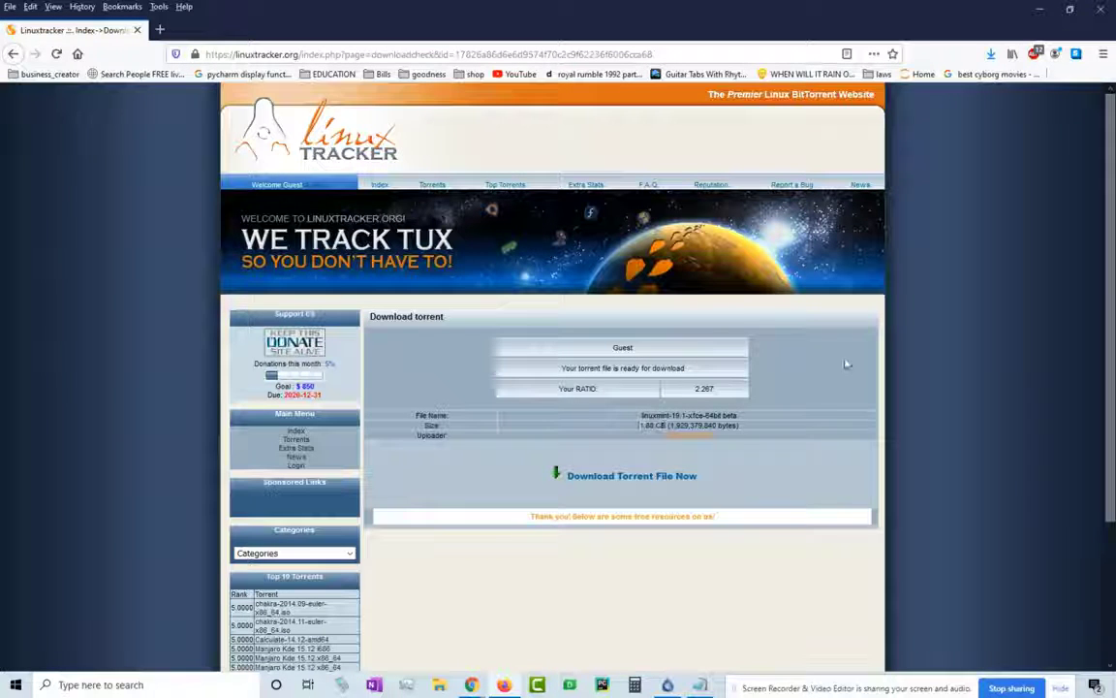
- Close Firefox and Deluge, then launch Oracle VM VirtualBox by searching 'virtu'
left_click(1101, 9)
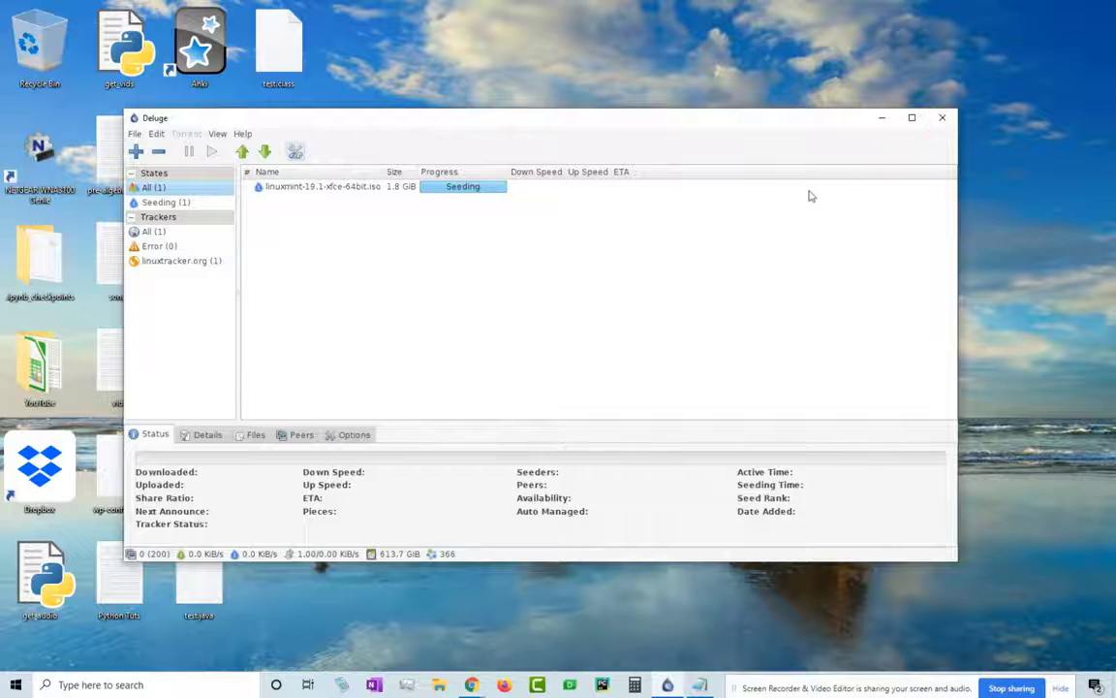
left_click(941, 118)
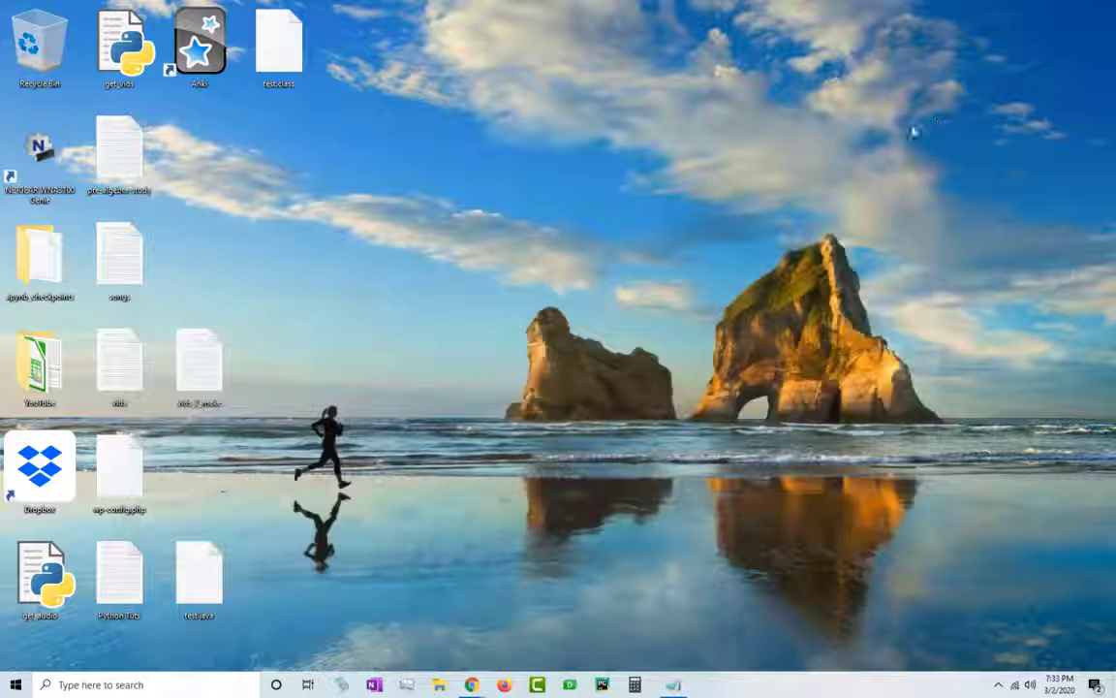
left_click(194, 688)
type("virtu")
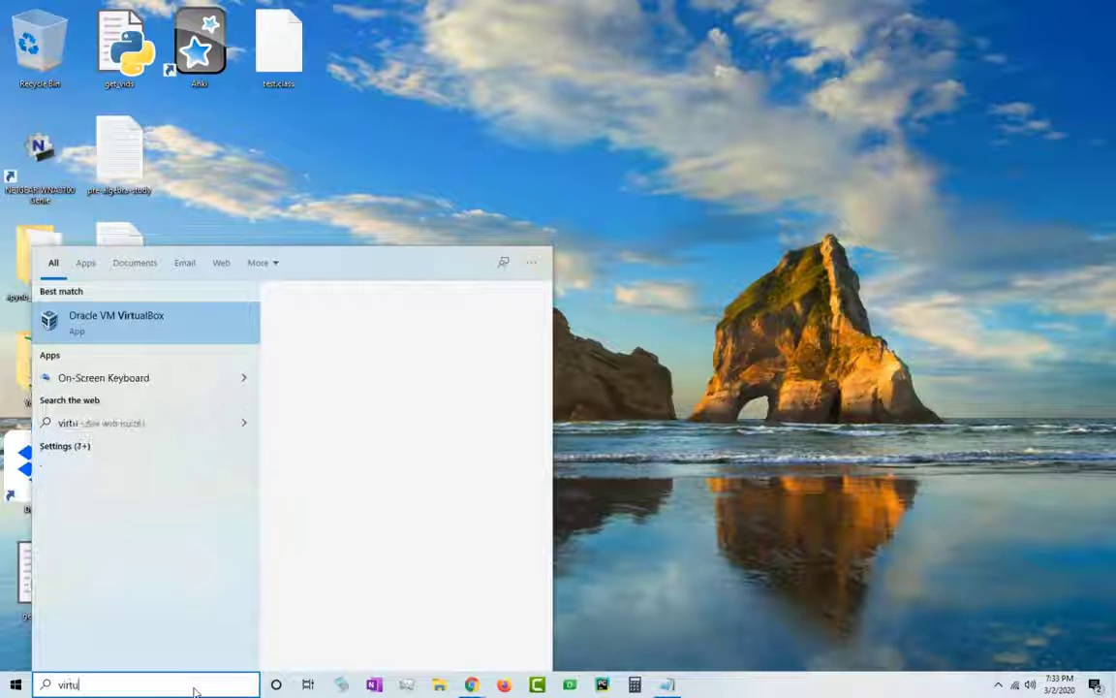
left_click(172, 338)
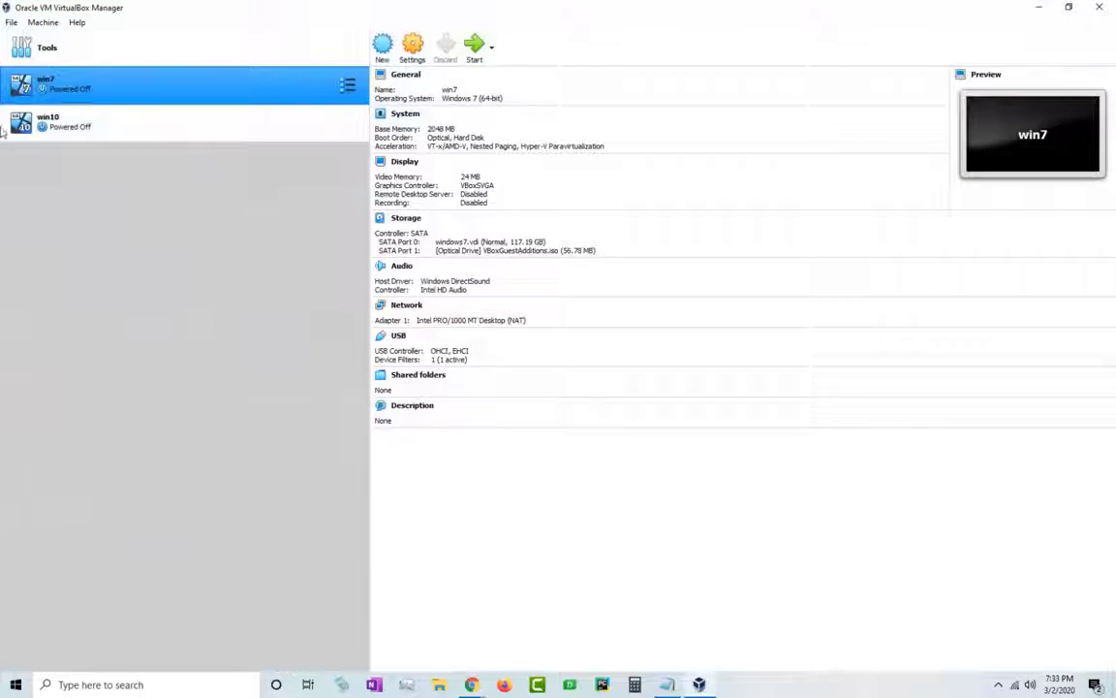
- Create a new VM named linuxmint19.1 with type Linux and version Ubuntu (64-bit)
left_click(383, 45)
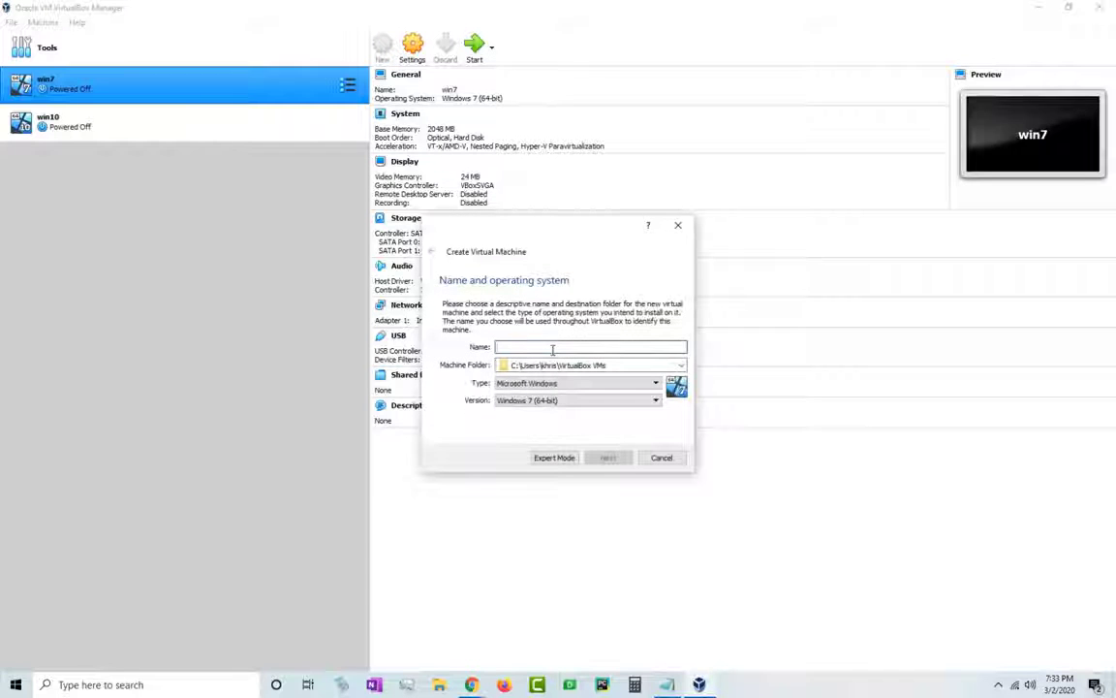
type("linuxmint")
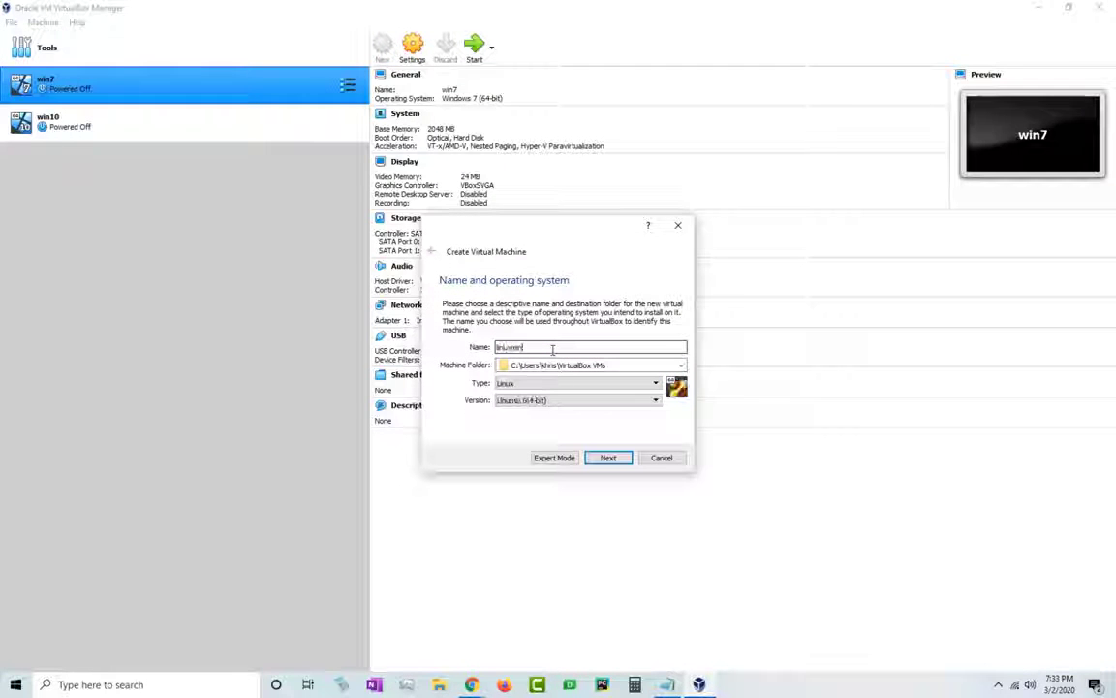
type("19.1")
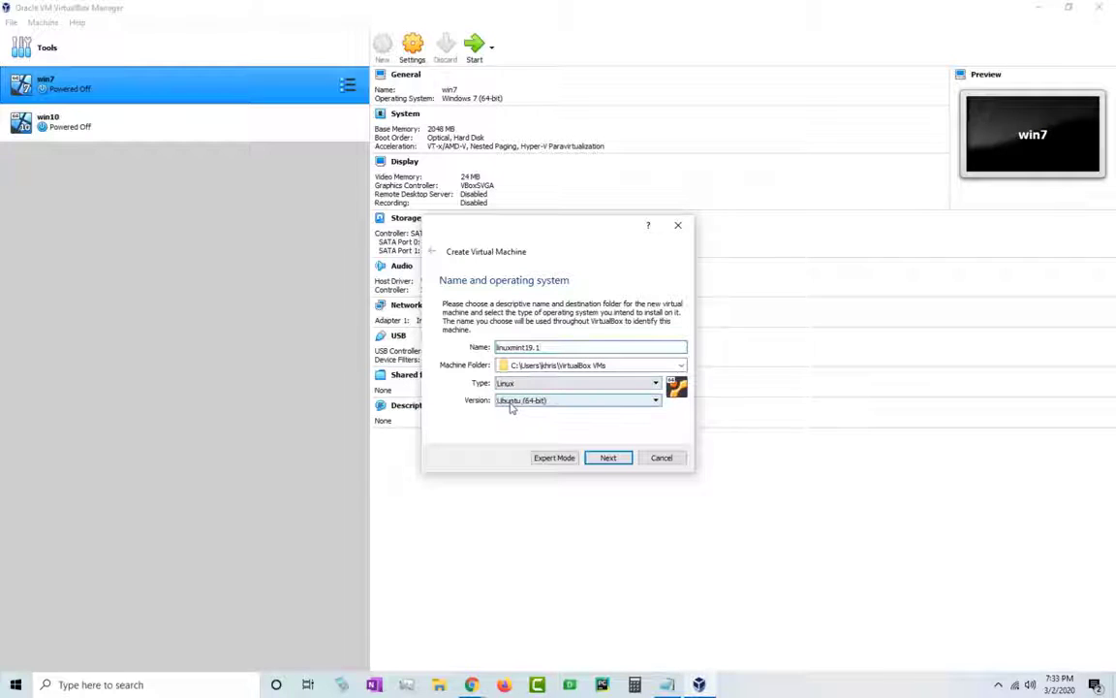
left_click(628, 403)
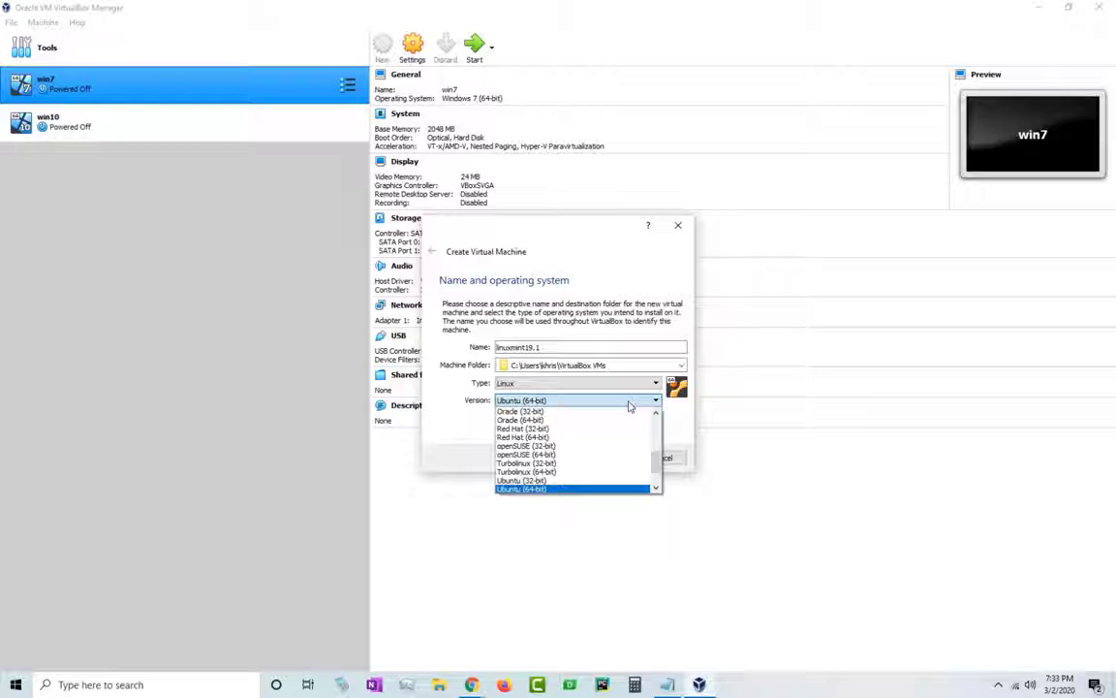
left_click(654, 401)
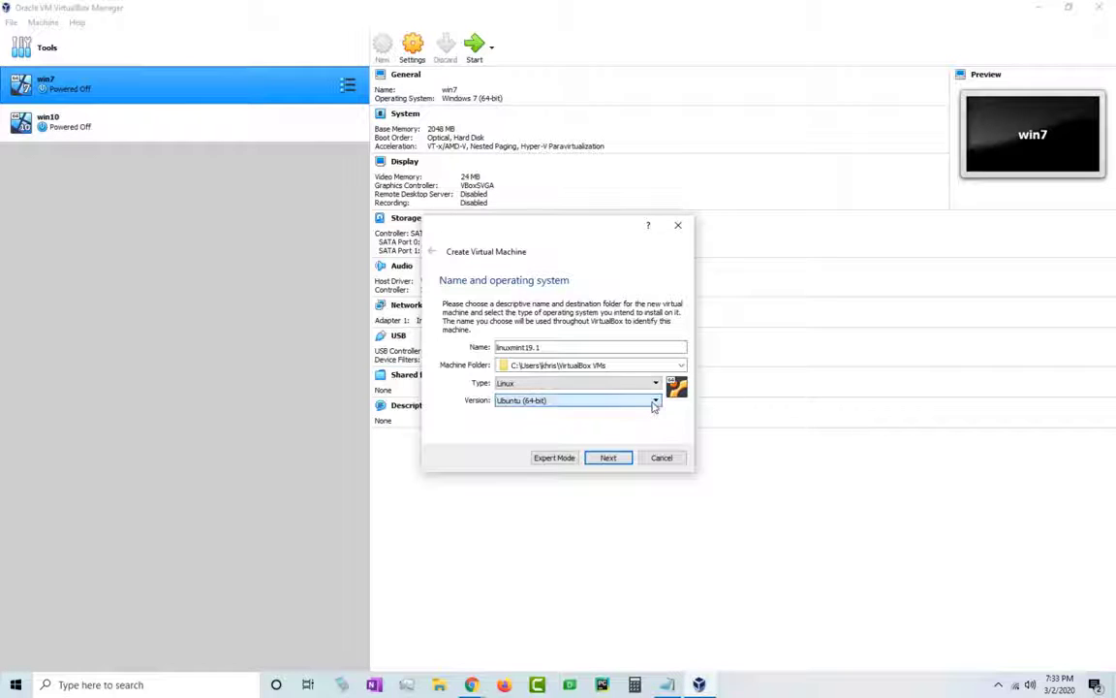
left_click(609, 458)
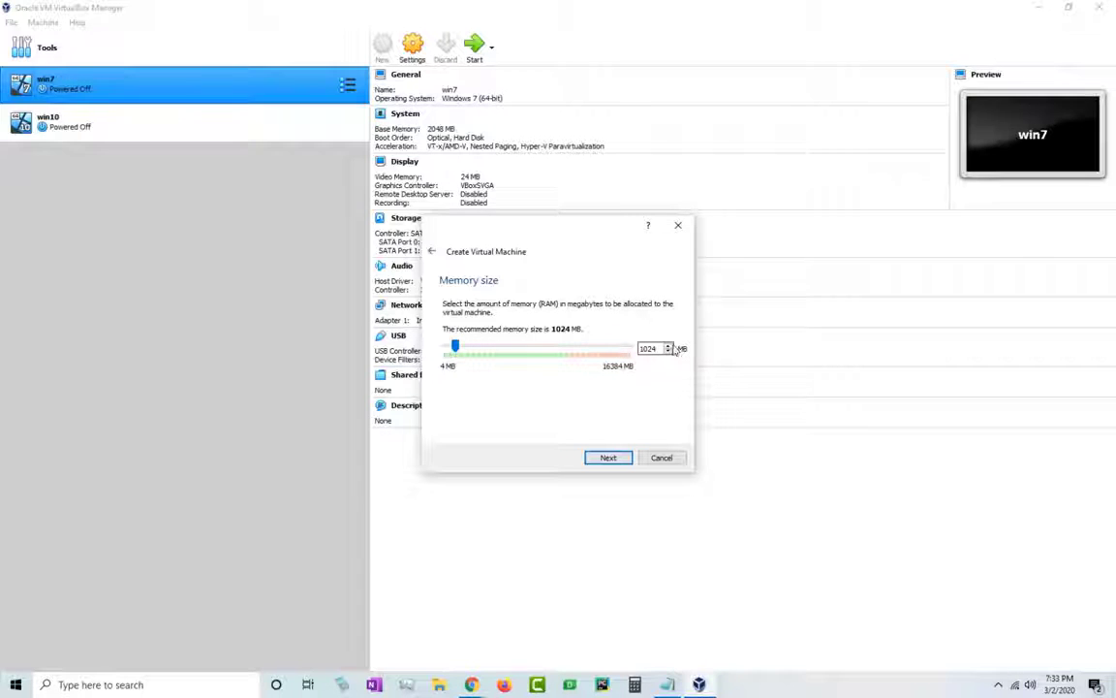
- Keep 1024 MB memory and add a dynamically allocated 10 GB VDI disk for linuxmint19.1
left_click(621, 462)
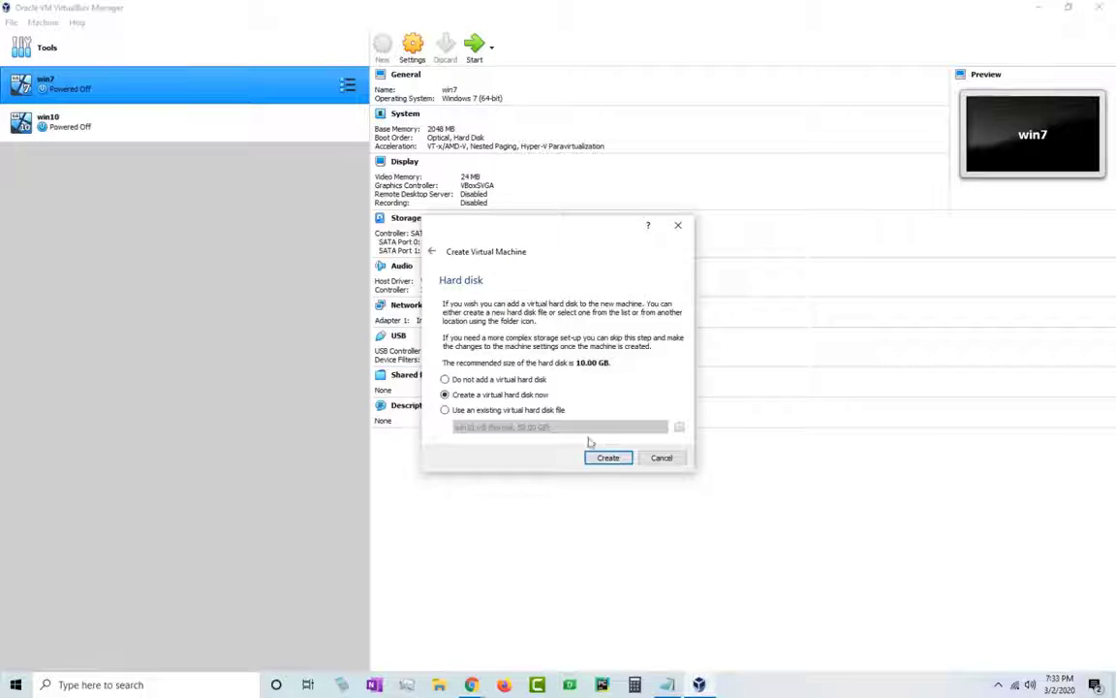
left_click(605, 463)
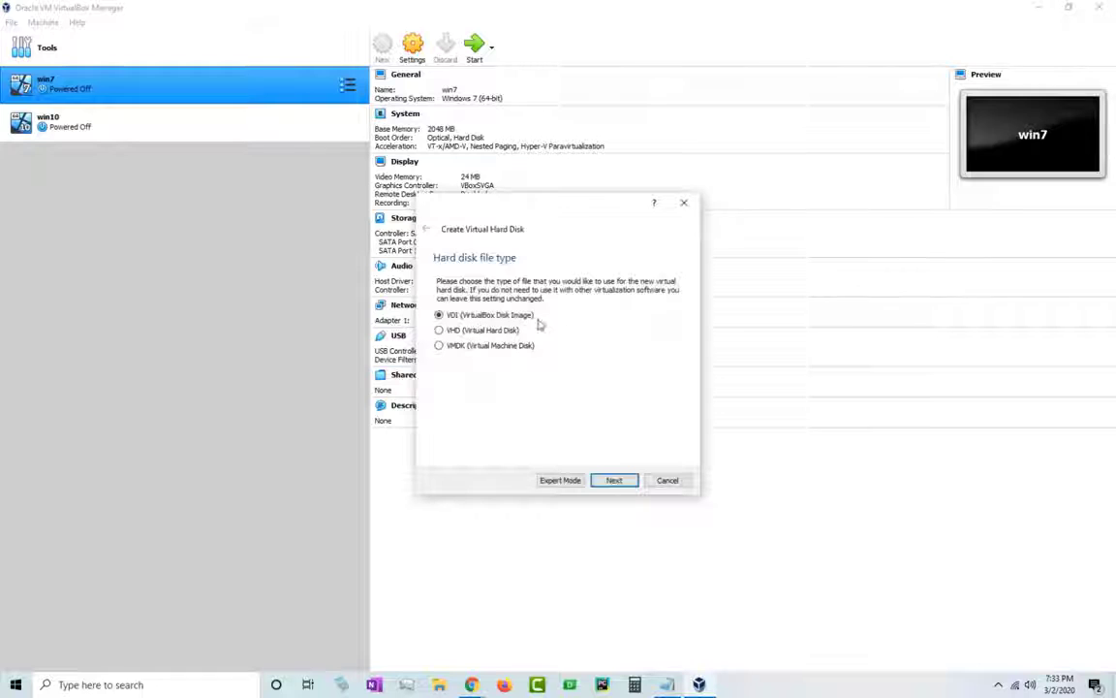
left_click(617, 481)
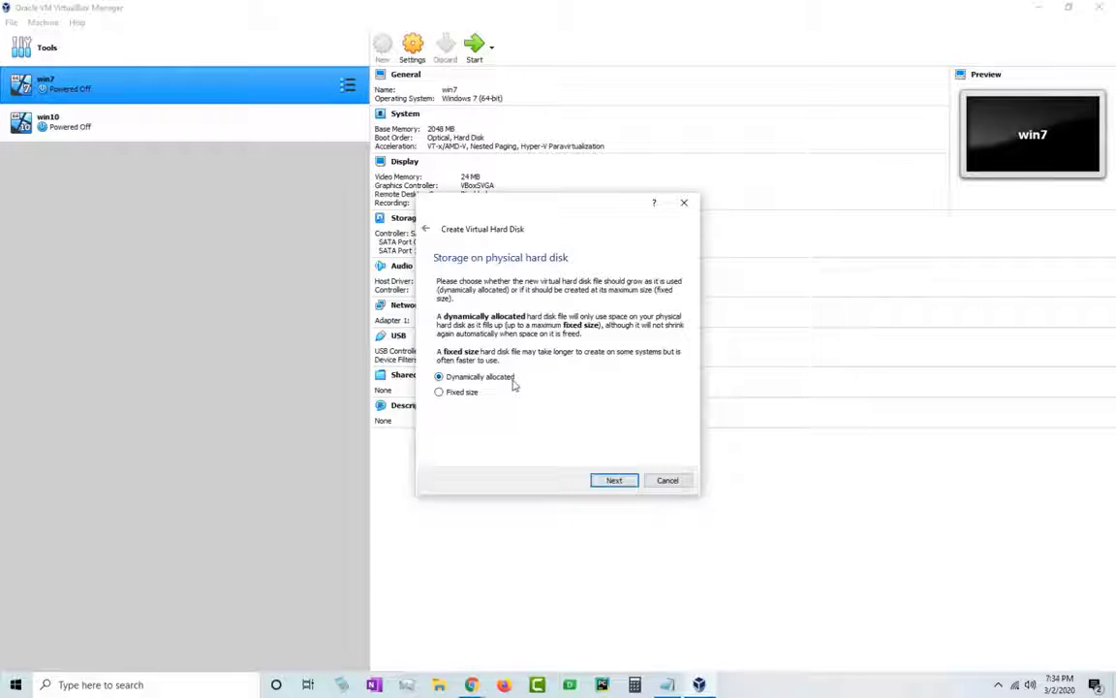
left_click(614, 481)
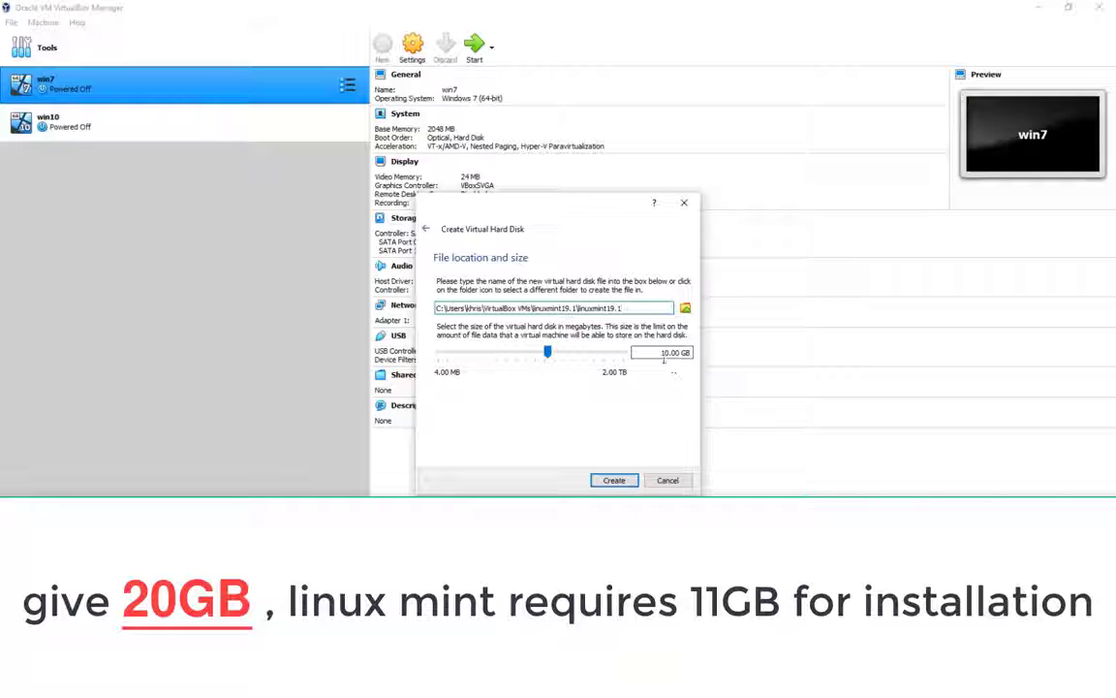
left_click(617, 480)
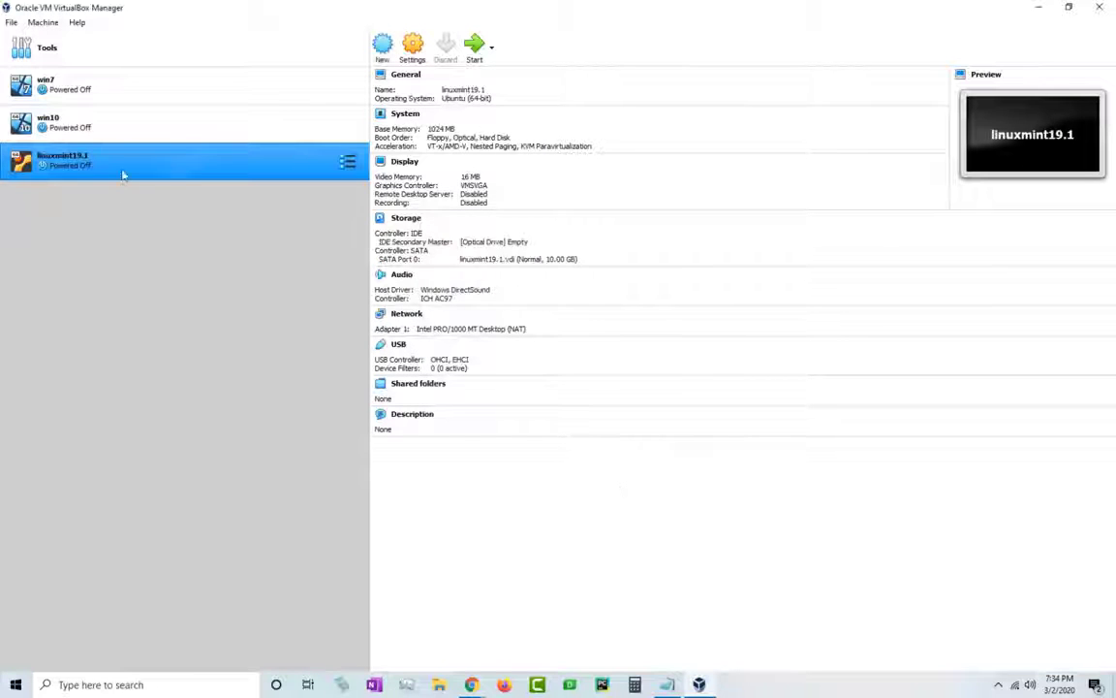
right_click(109, 152)
- In linuxmint19.1's System settings, disable Floppy and move it to the bottom of the boot order
left_click(171, 179)
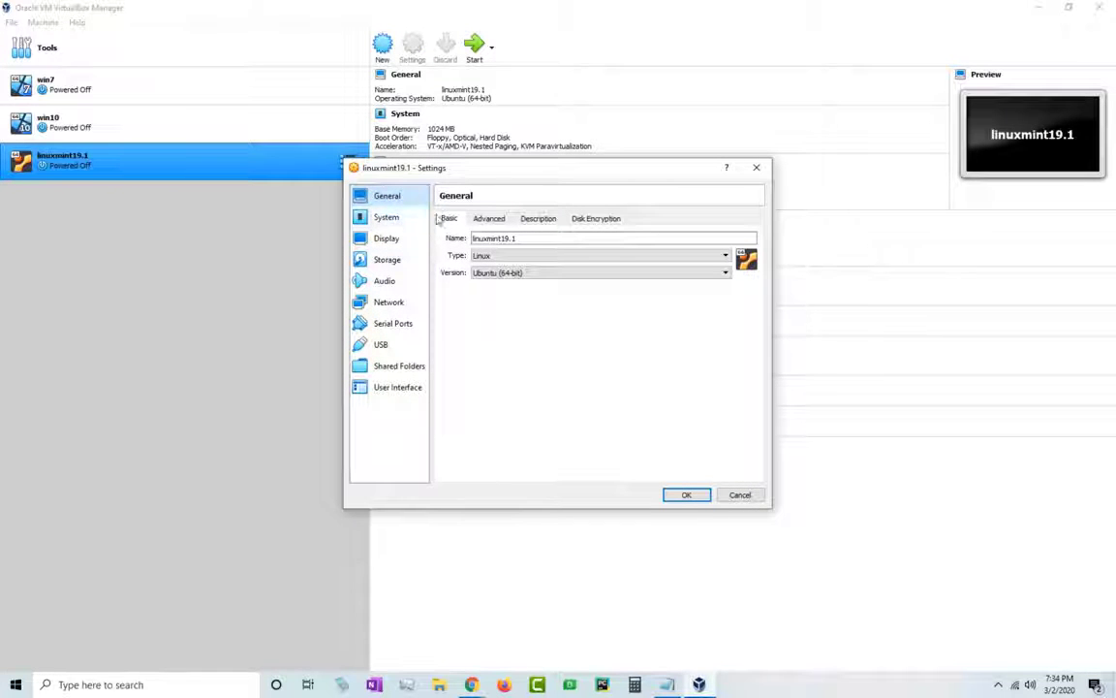
left_click(388, 218)
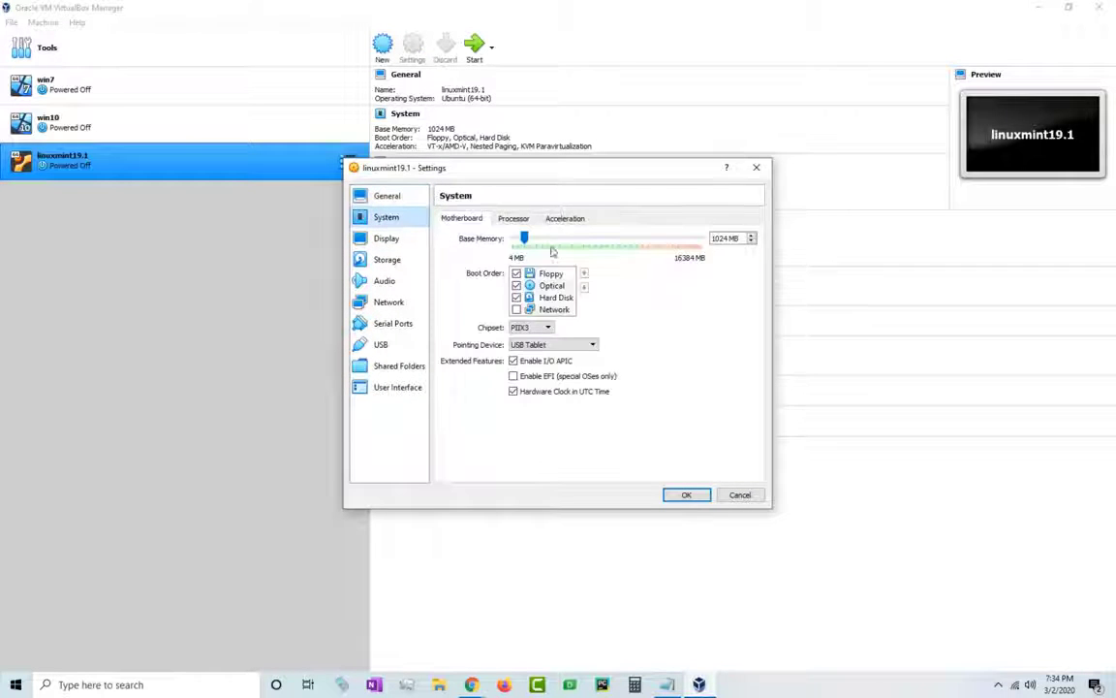
left_click(516, 273)
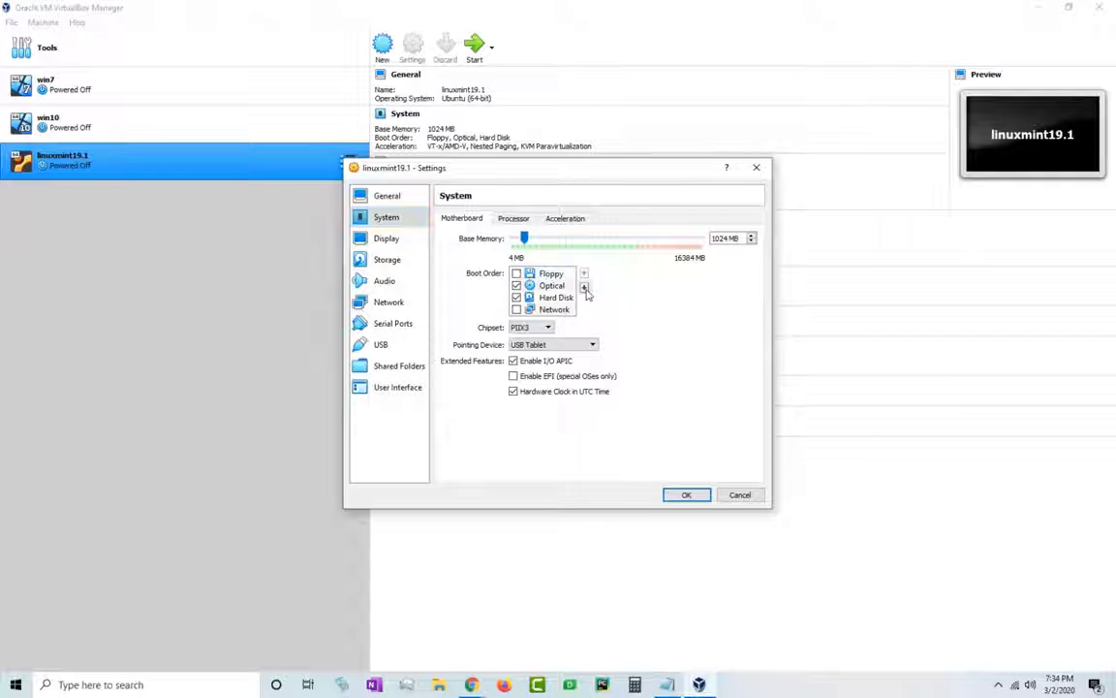
left_click(584, 287)
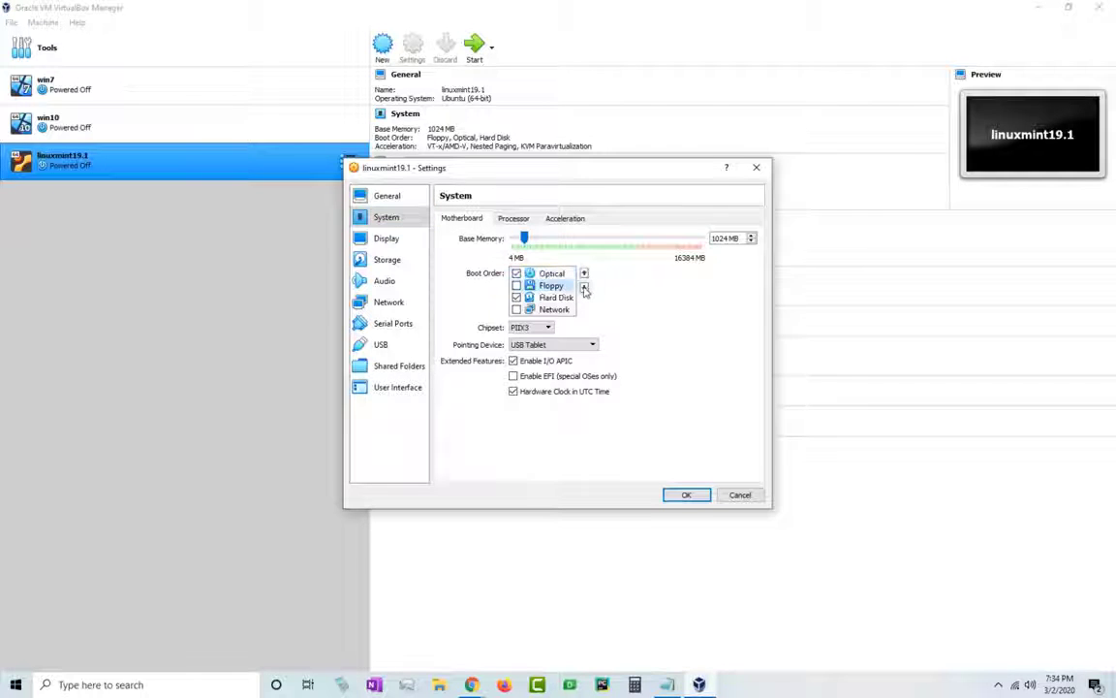
left_click(584, 287)
left_click(584, 288)
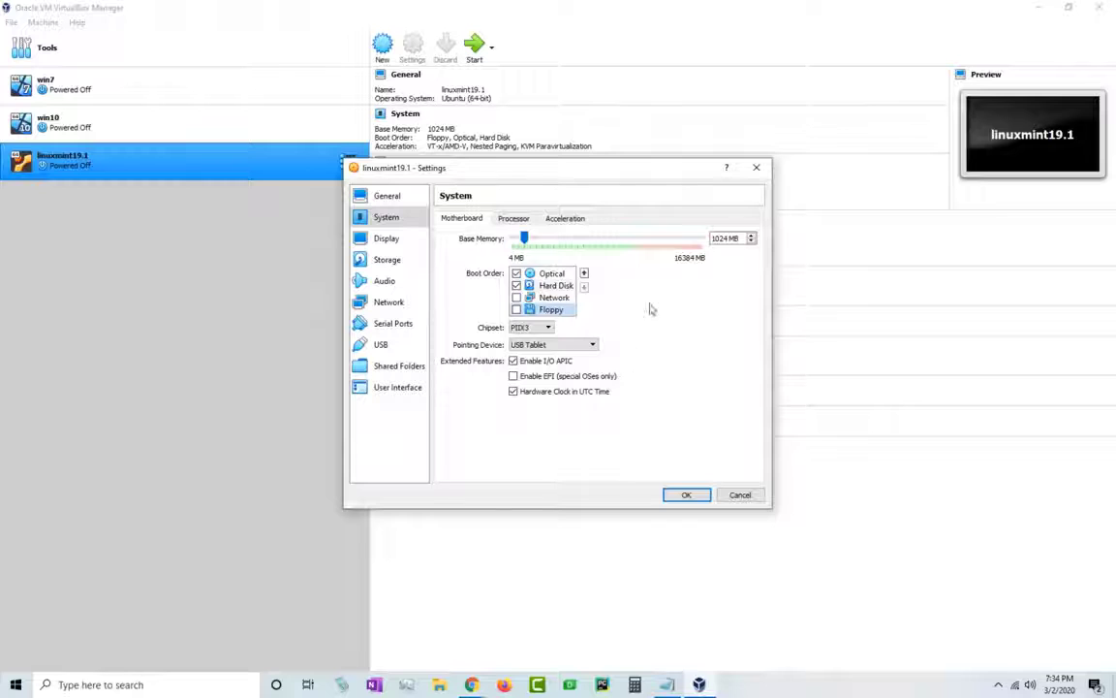
- Set 2 processors and enable PAE/NX and nested VT-x/AMD-V
left_click(524, 221)
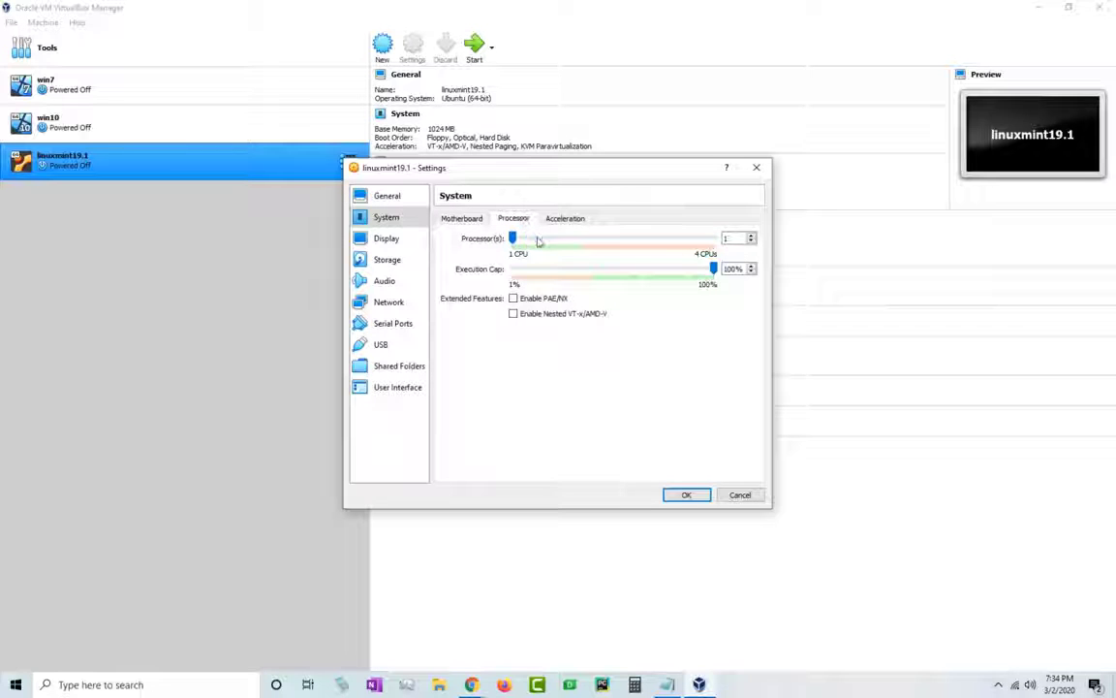
left_click(751, 237)
left_click(750, 237)
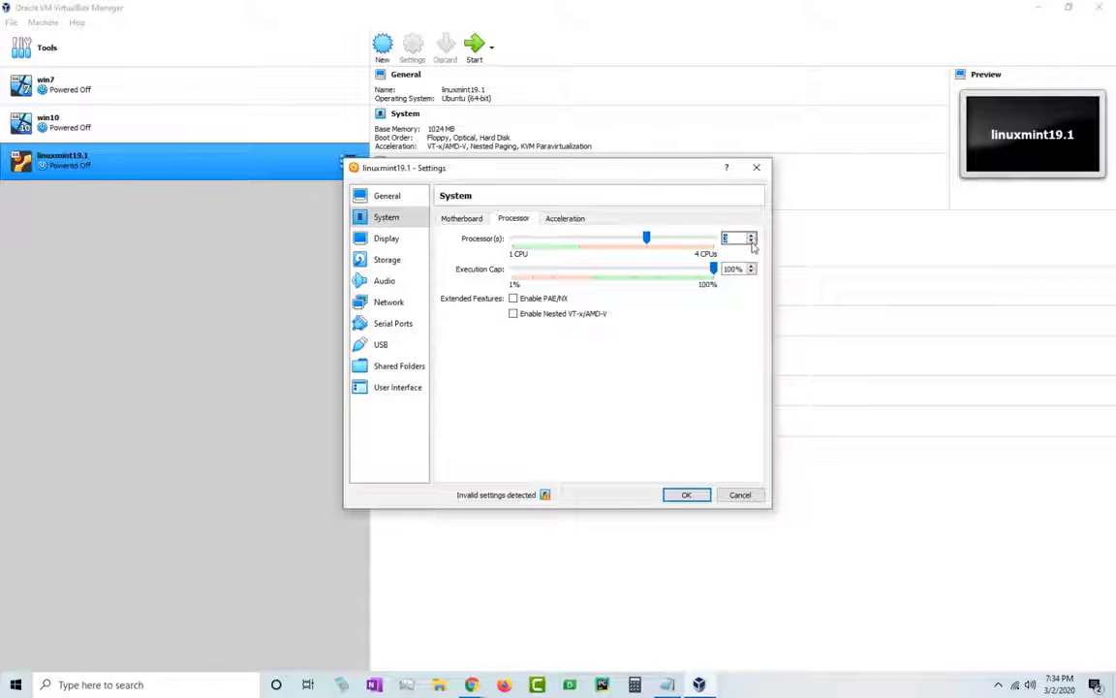
left_click(752, 242)
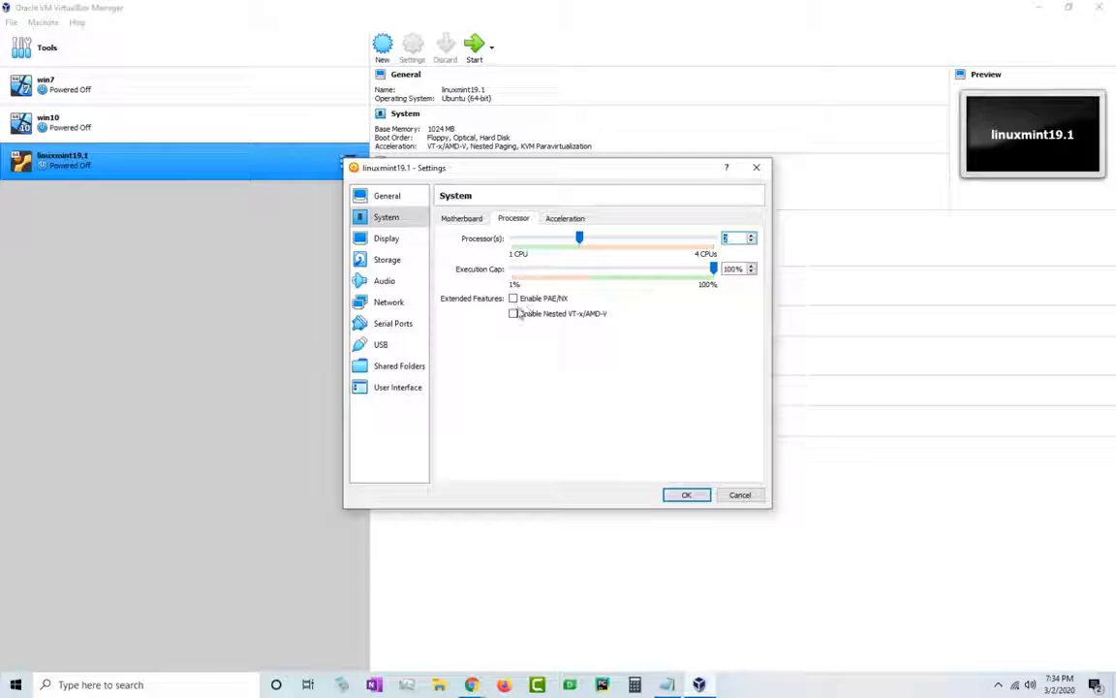
left_click(515, 299)
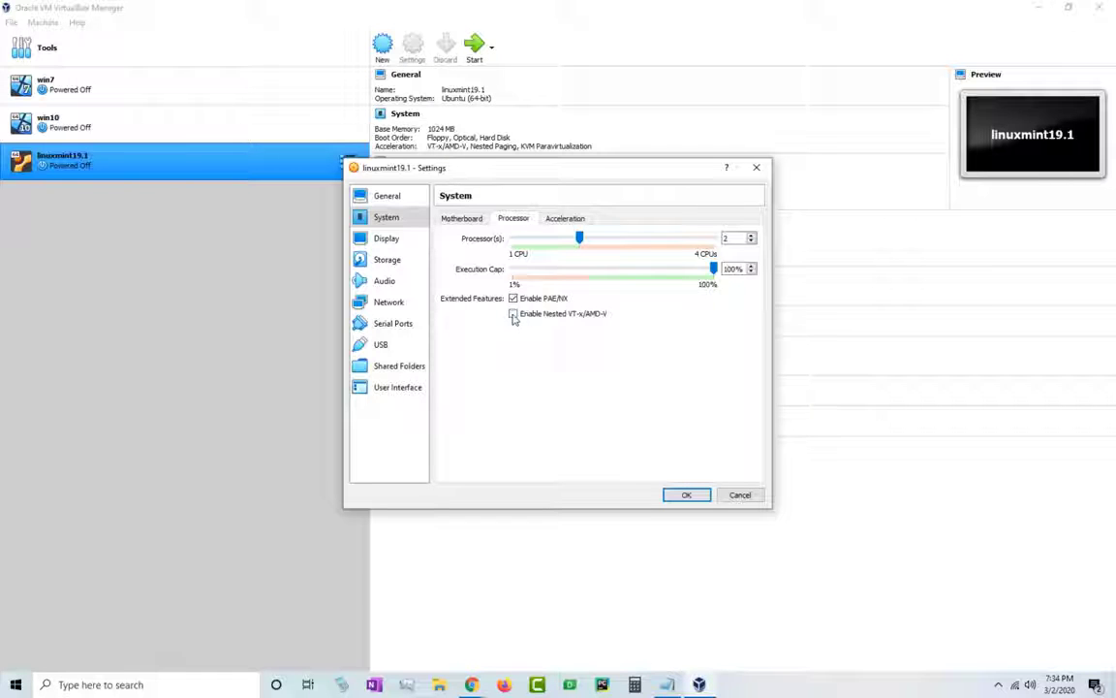
left_click(513, 317)
left_click(572, 218)
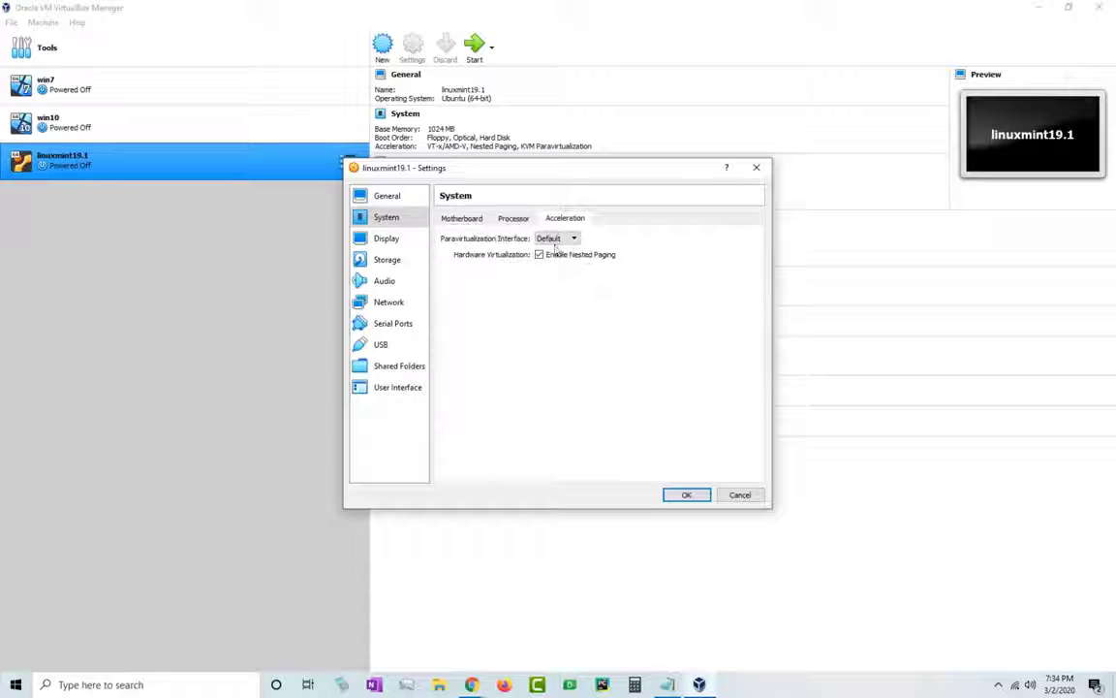
left_click(462, 219)
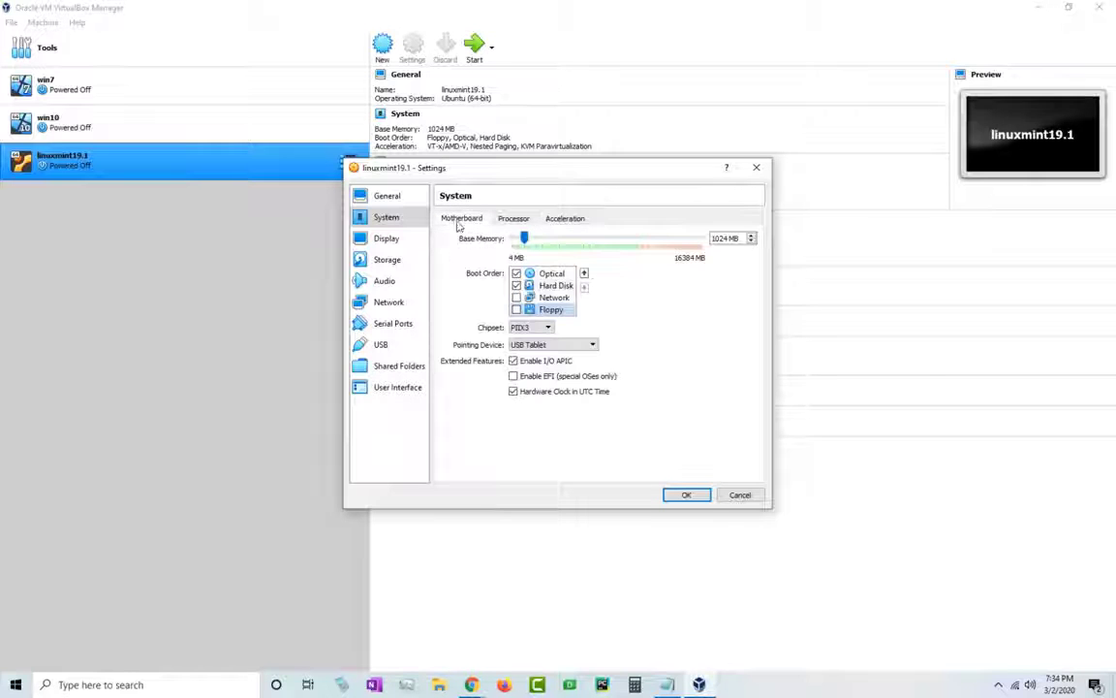
- Enable 3D acceleration on the Display screen, keeping VMSVGA graphics and 16 MB video memory
left_click(391, 242)
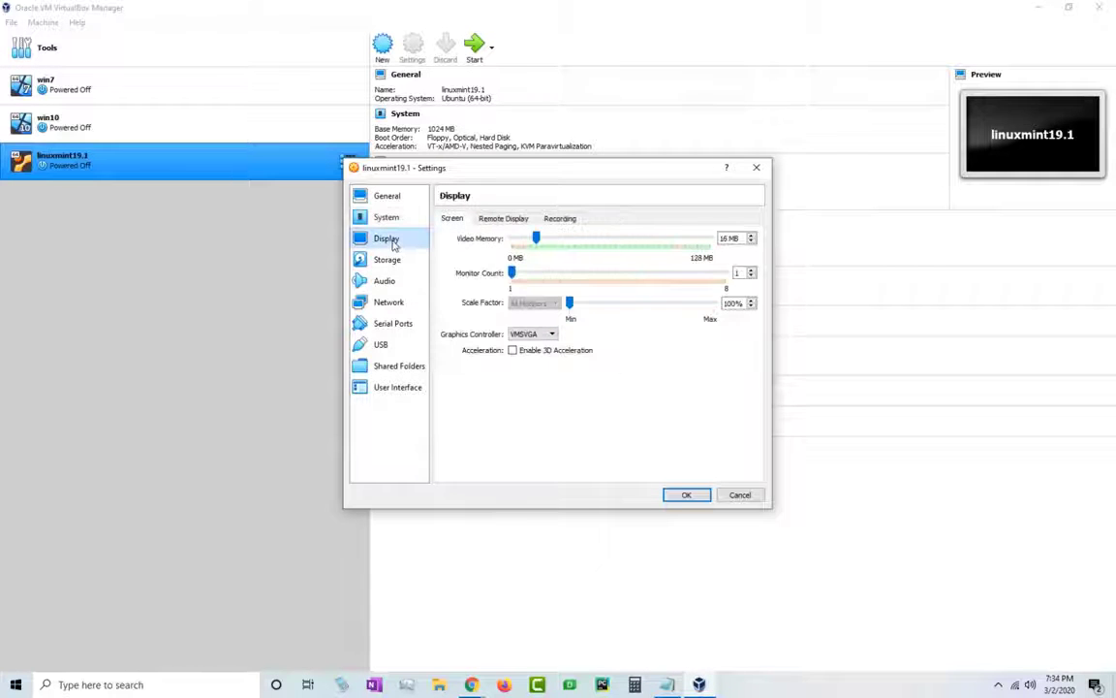
left_click(536, 355)
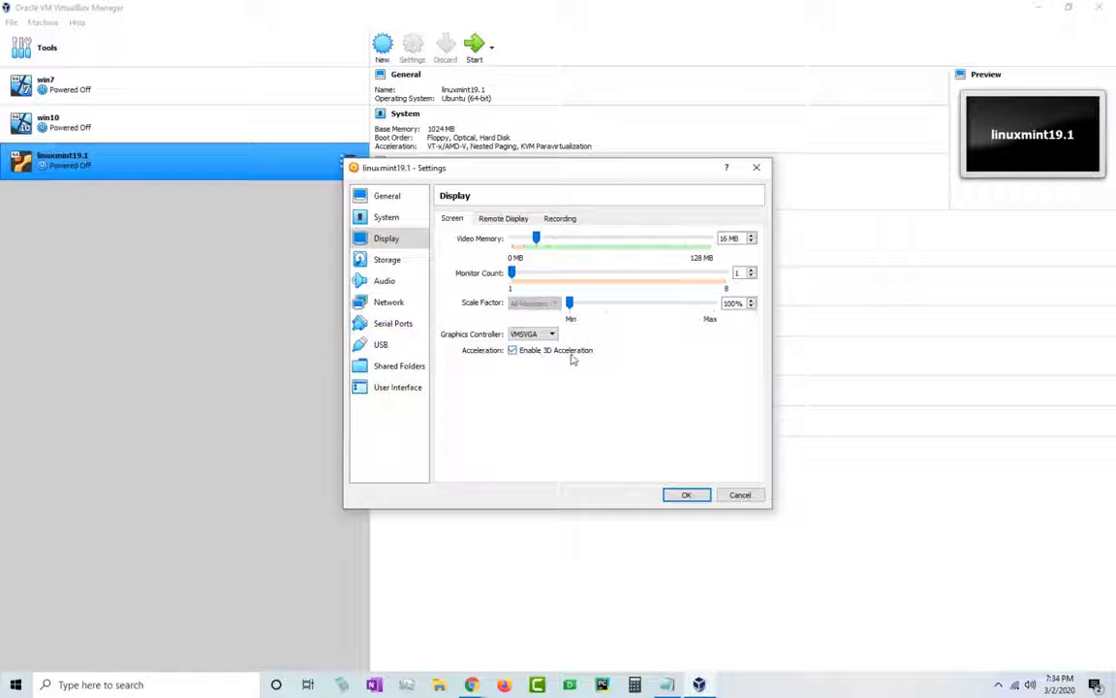
left_click(552, 334)
left_click(553, 337)
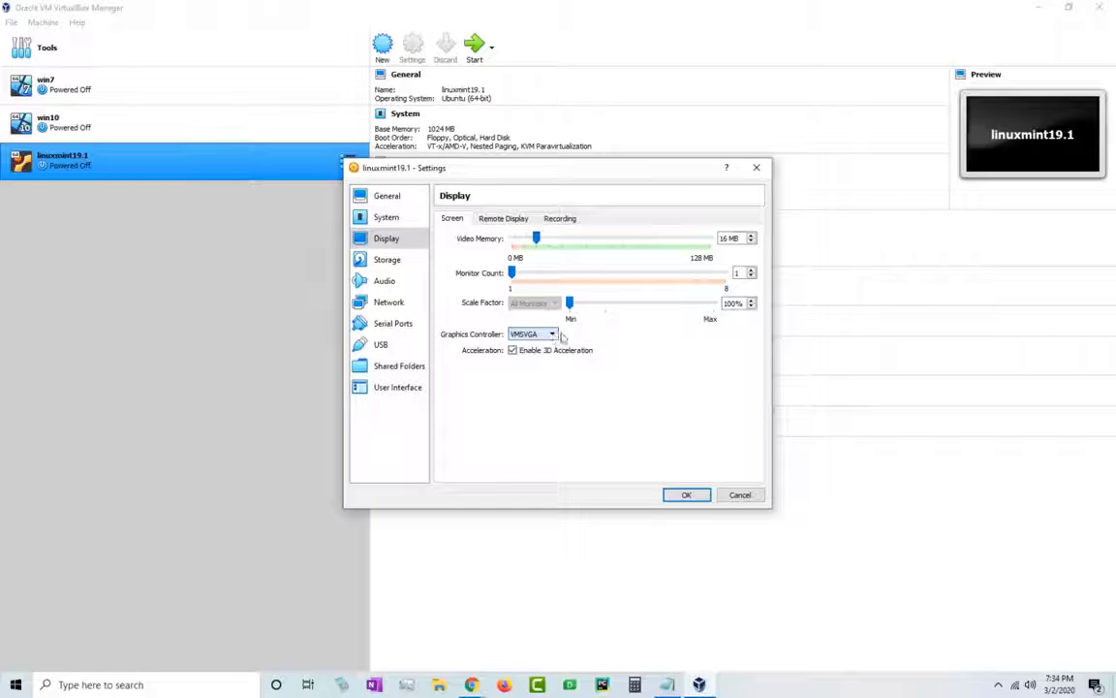
left_click(558, 219)
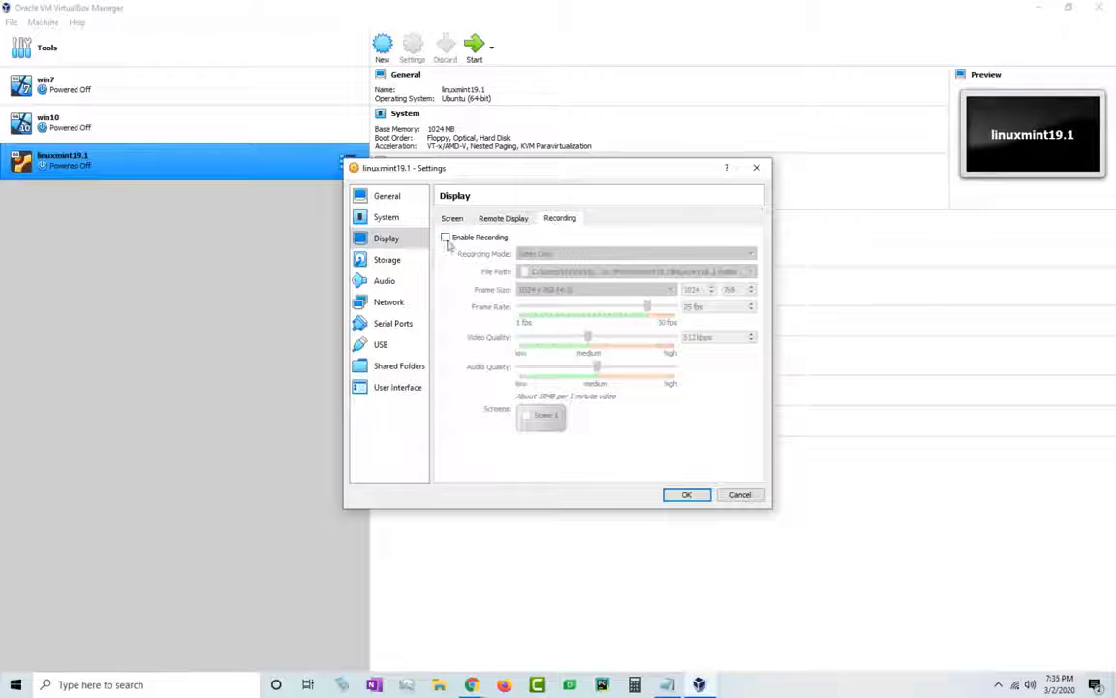
left_click(496, 223)
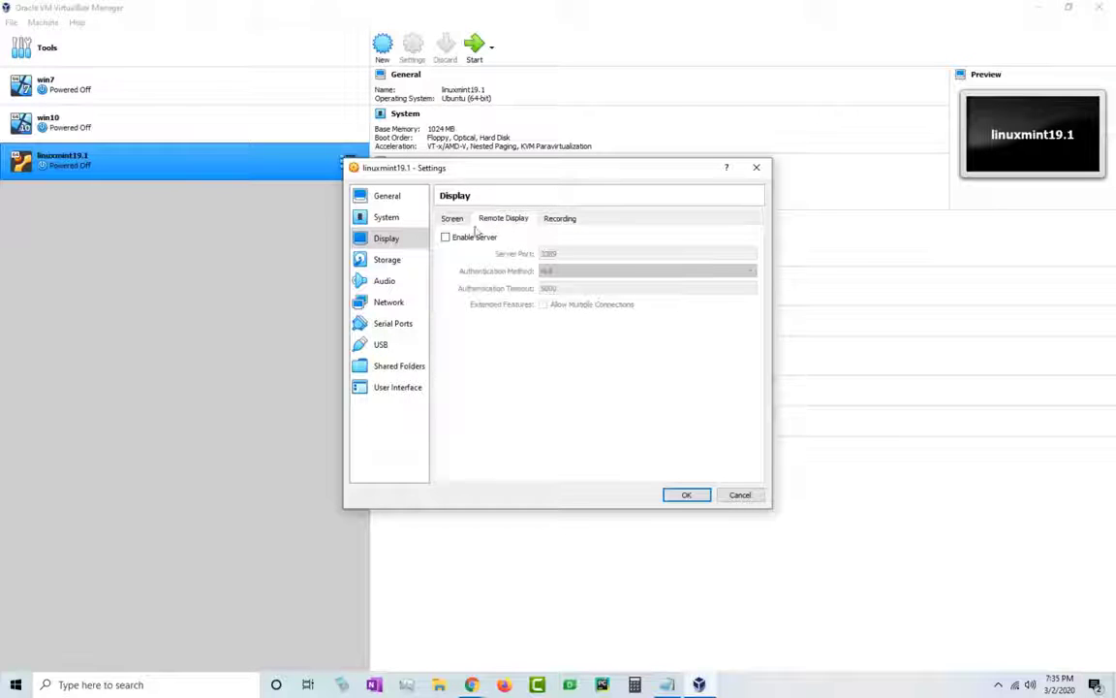
left_click(451, 218)
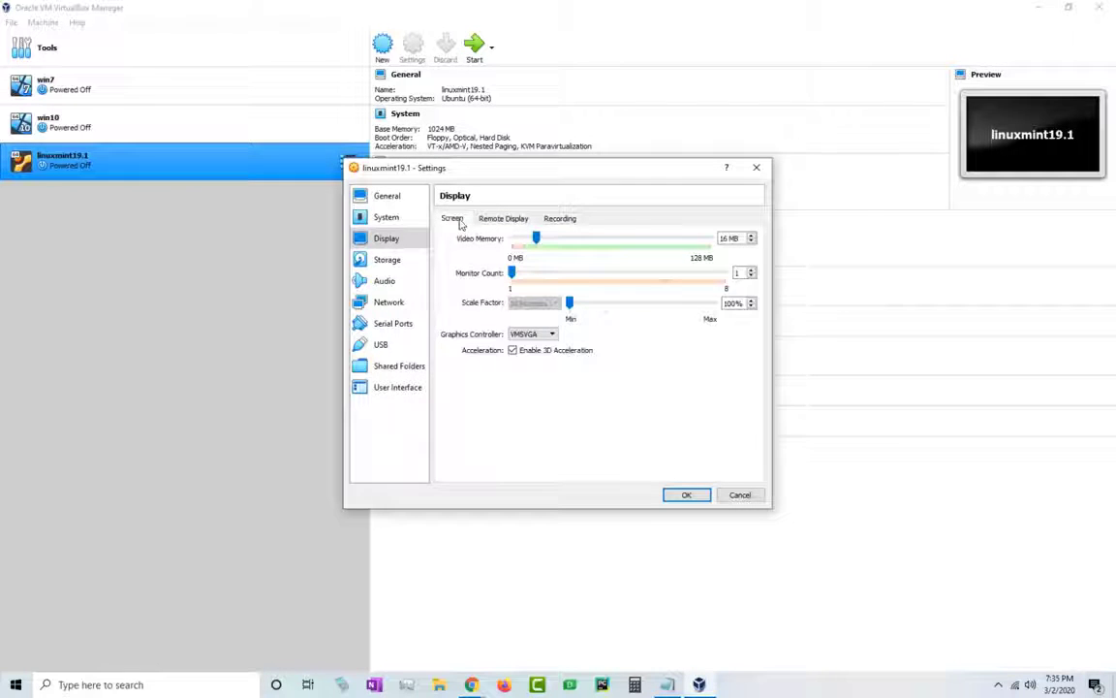
- Load linuxmint-19.1-xfce-64bit.iso from Downloads into the empty IDE optical drive
left_click(388, 260)
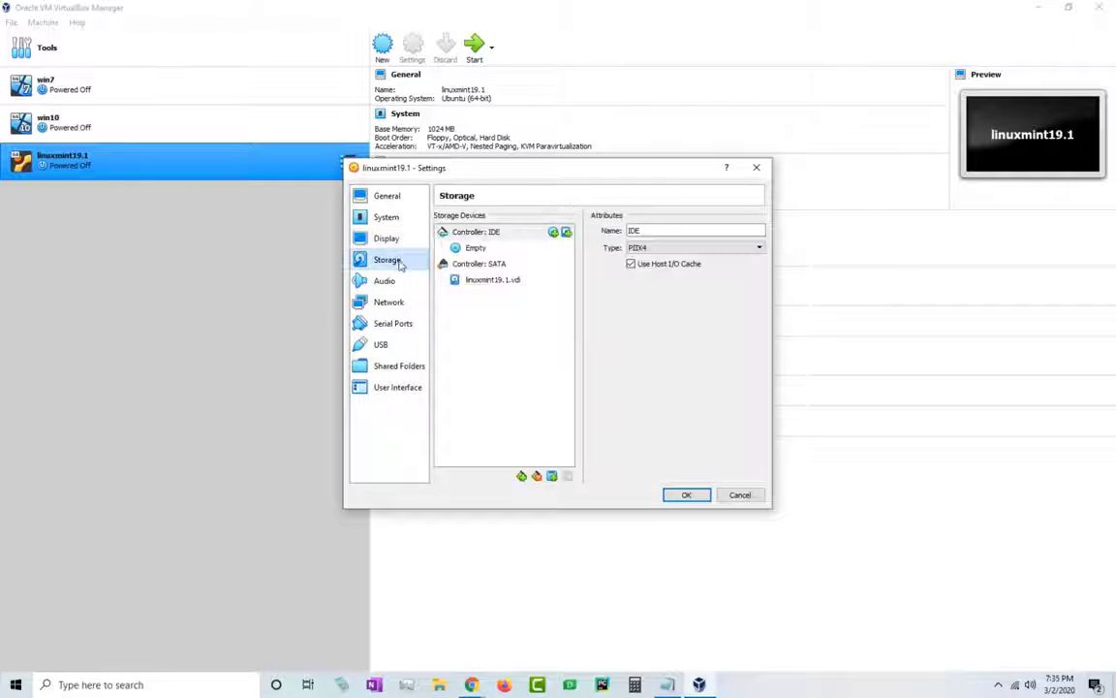
left_click(485, 250)
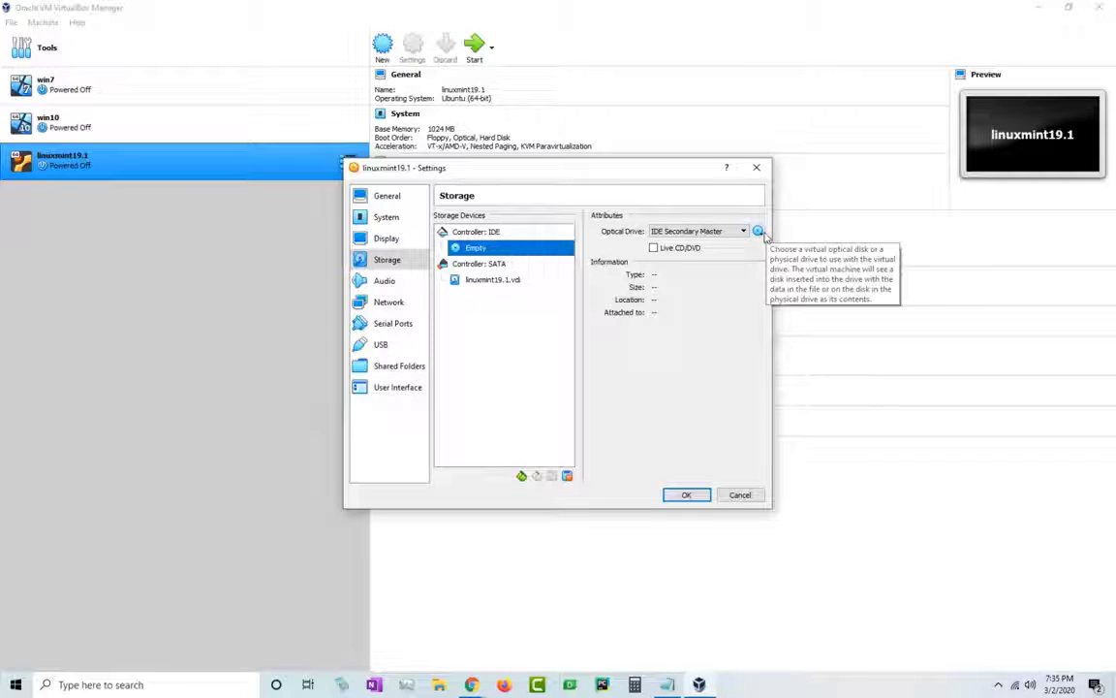
left_click(757, 230)
left_click(825, 248)
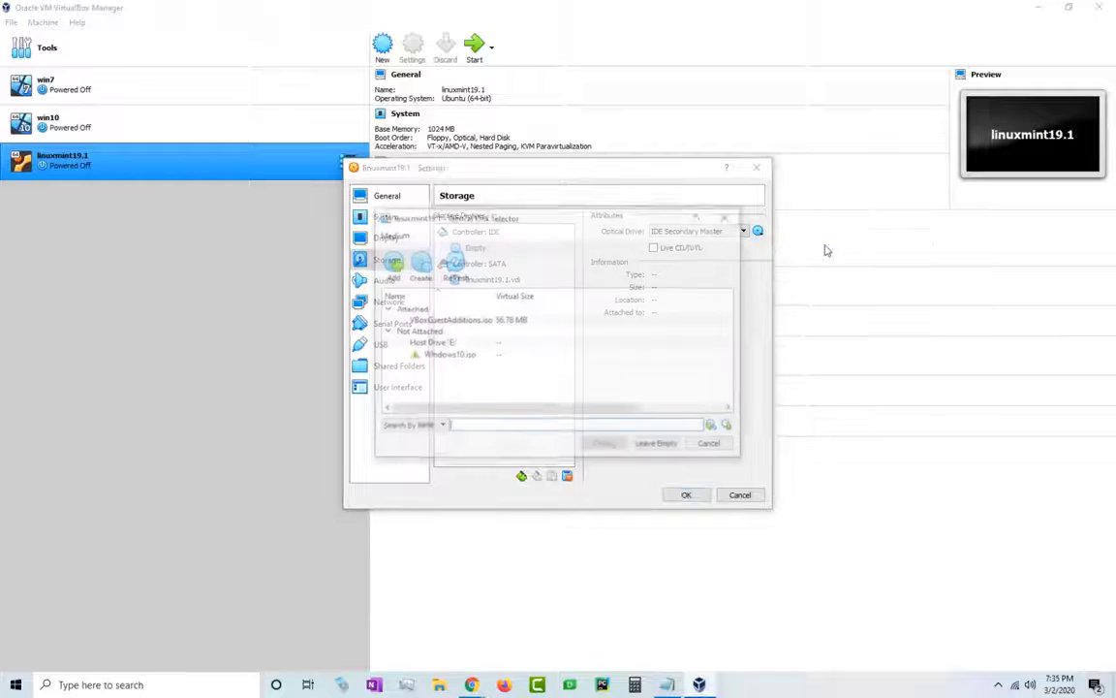
left_click(729, 216)
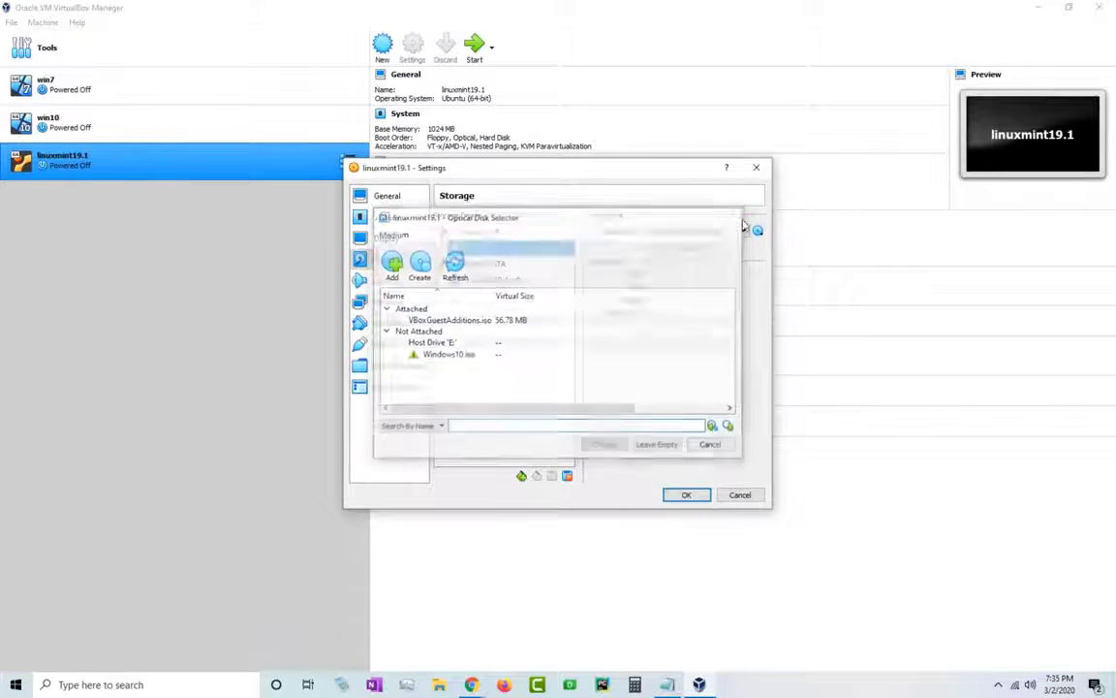
left_click(758, 230)
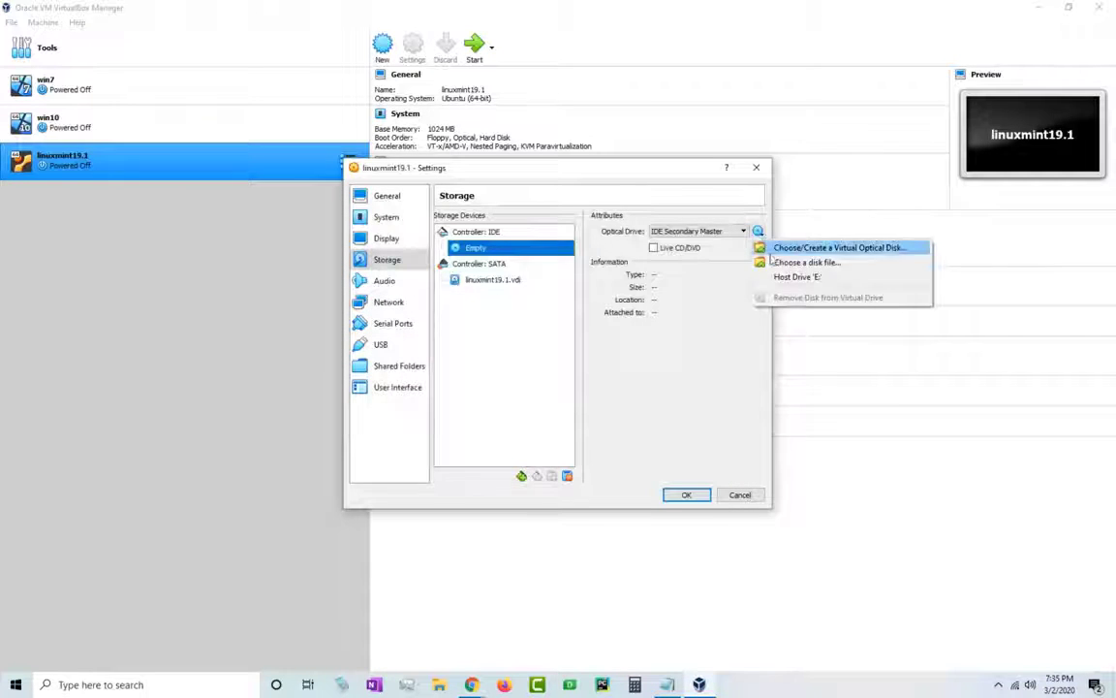
left_click(823, 263)
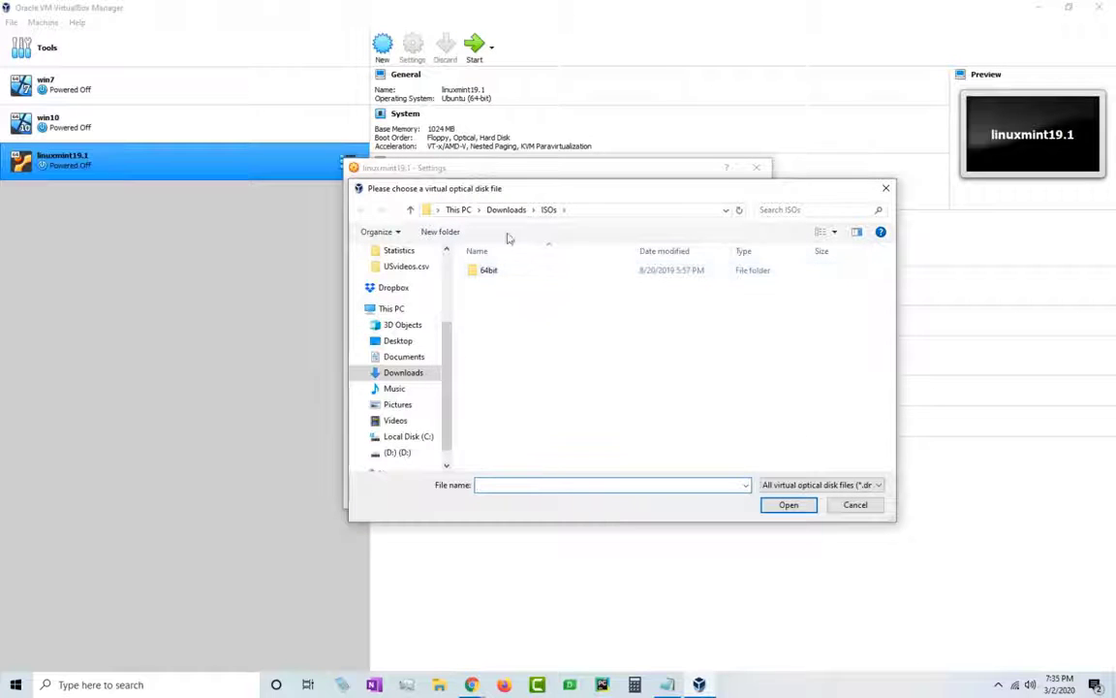
left_click(506, 209)
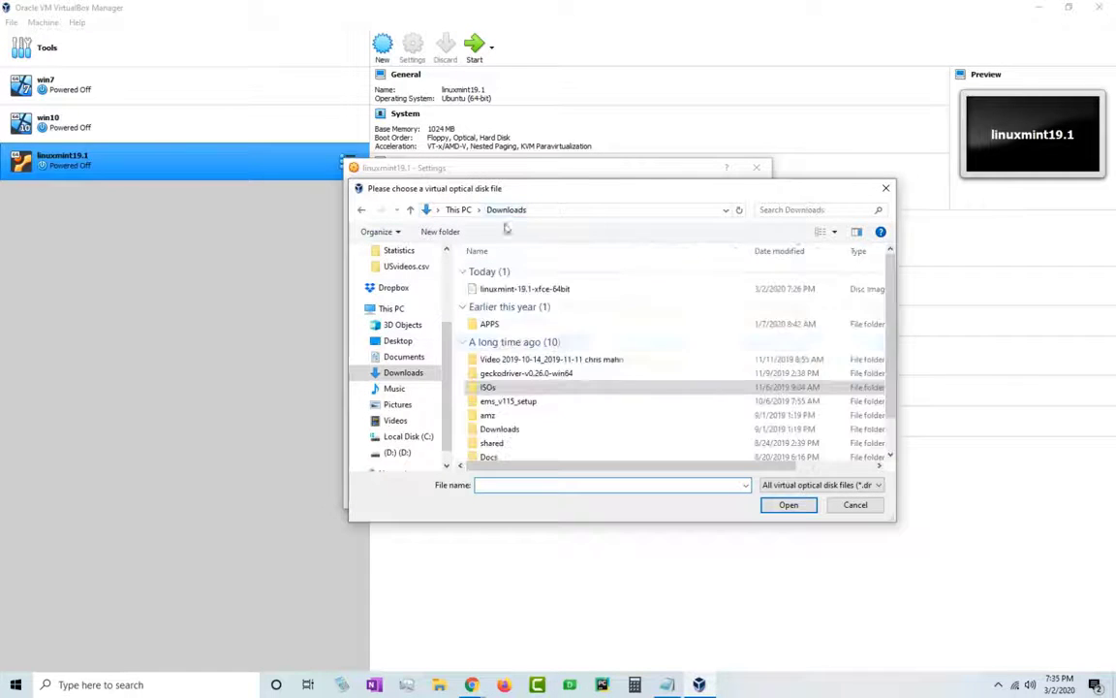
left_click(529, 290)
left_click(787, 504)
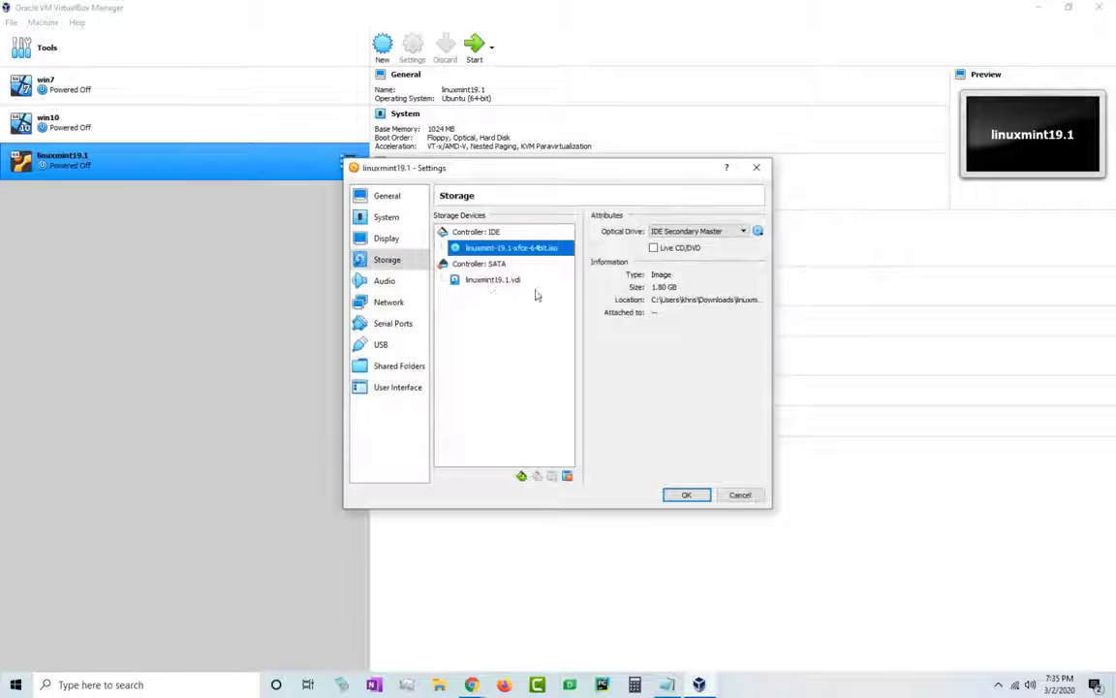
left_click(387, 283)
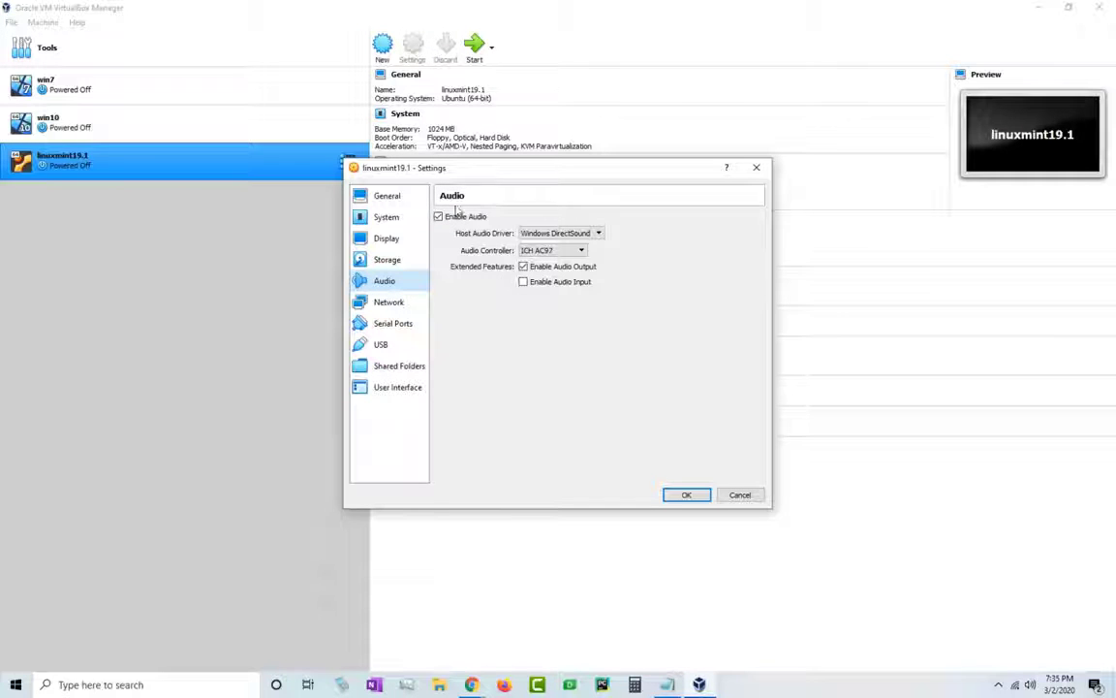
- Keep the network adapter on NAT, save the settings and start linuxmint19.1
left_click(392, 304)
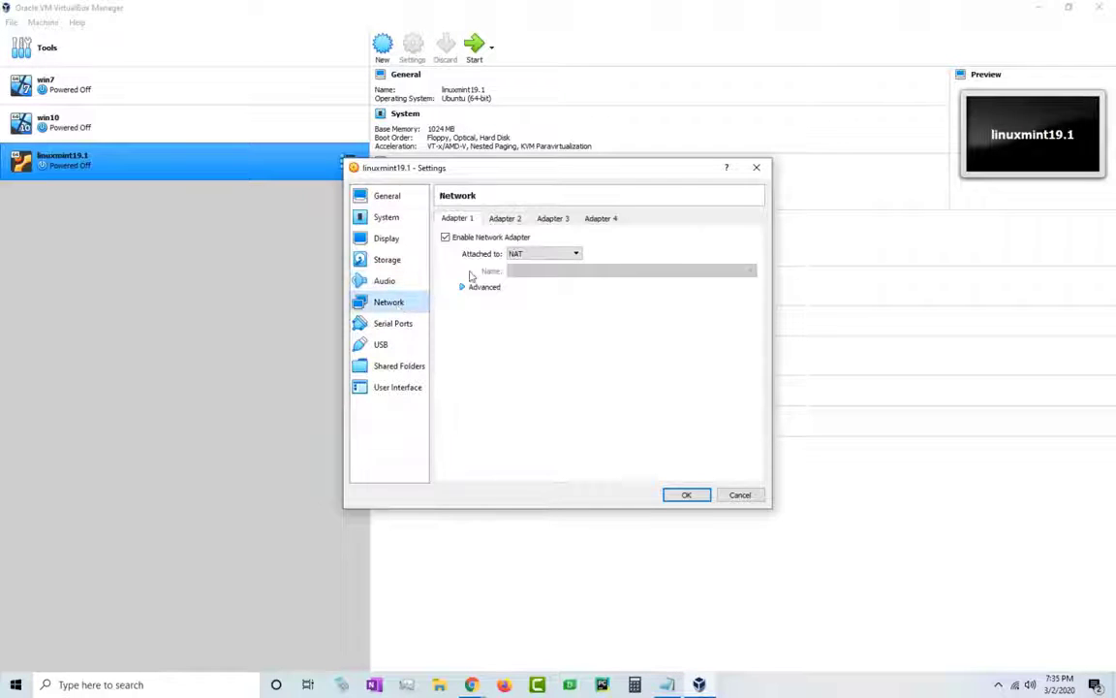
left_click(574, 255)
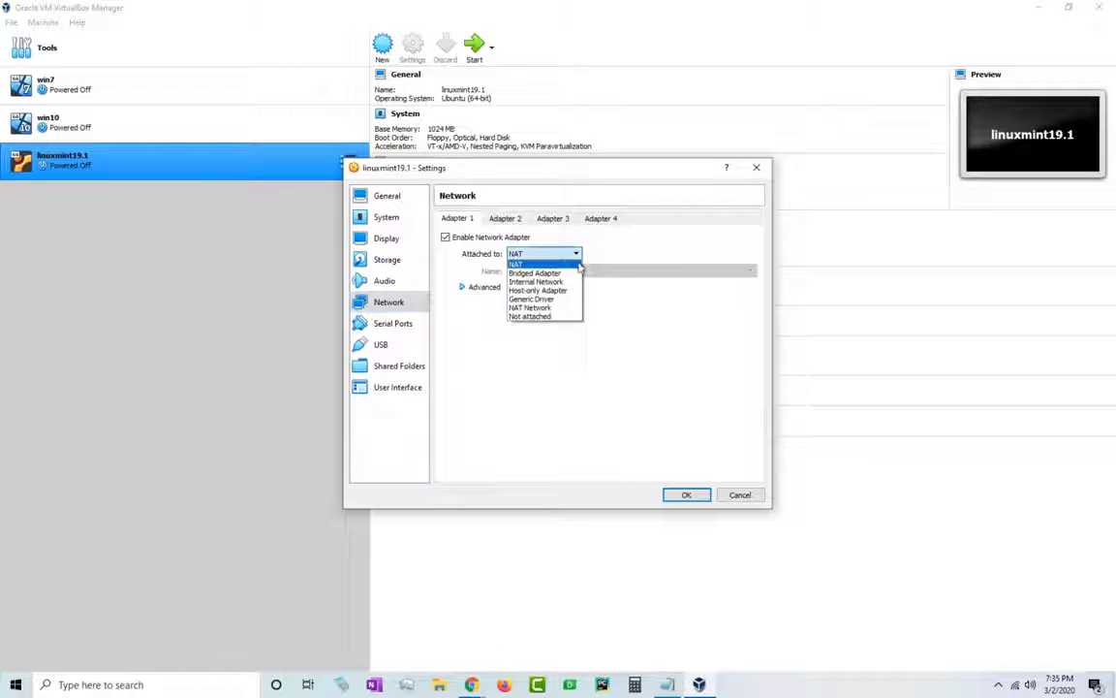
left_click(620, 260)
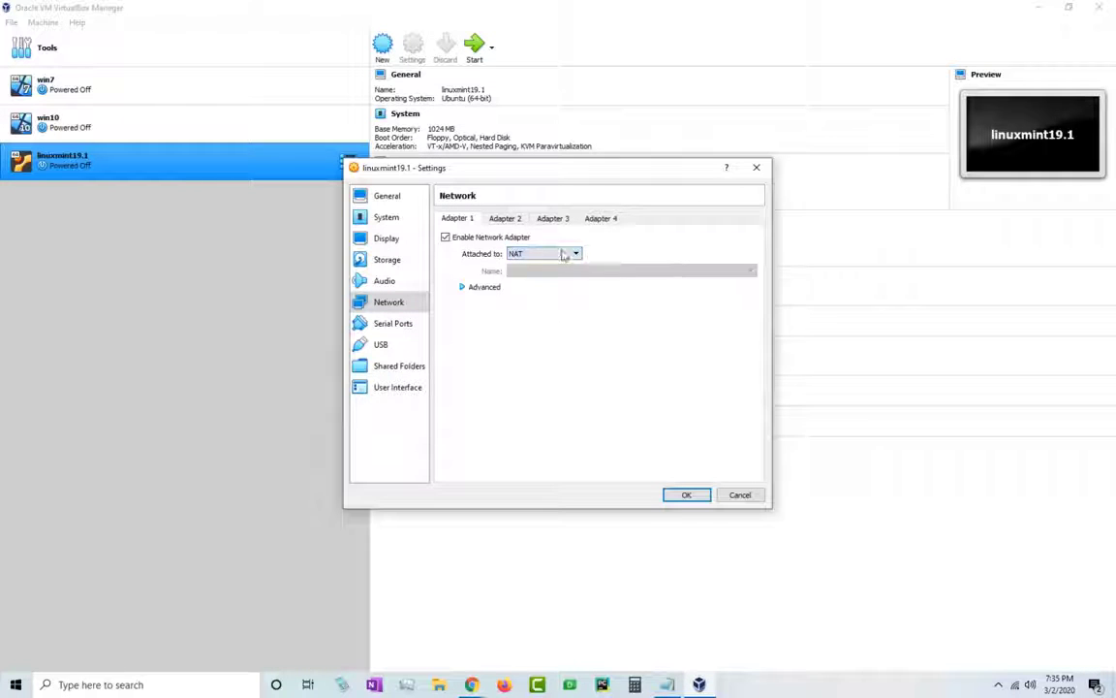
left_click(462, 289)
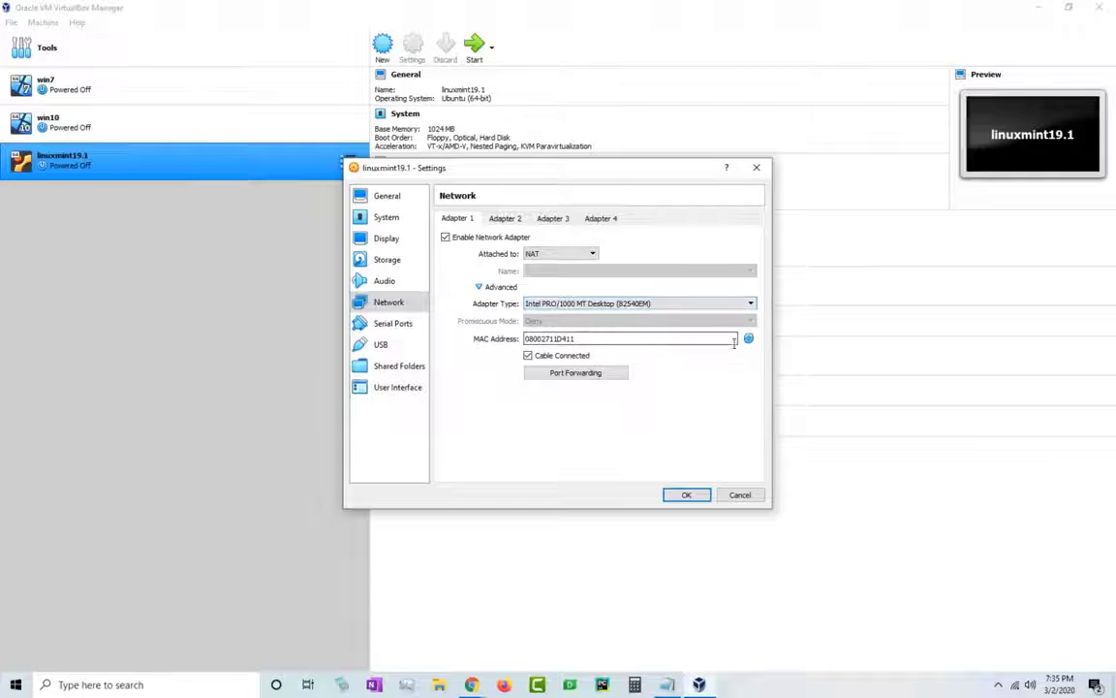
left_click(682, 494)
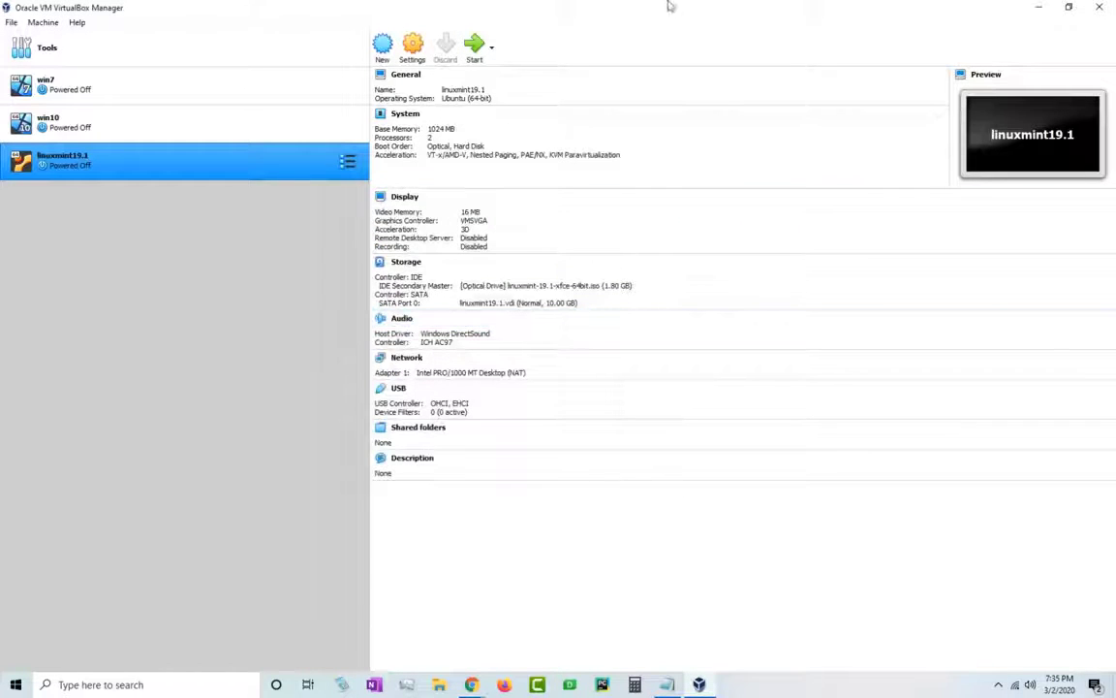
left_click(478, 47)
- Start linuxmint19.1 with linuxmint-19.1-xfce-64bit.iso selected as the start-up disk
left_click(1041, 8)
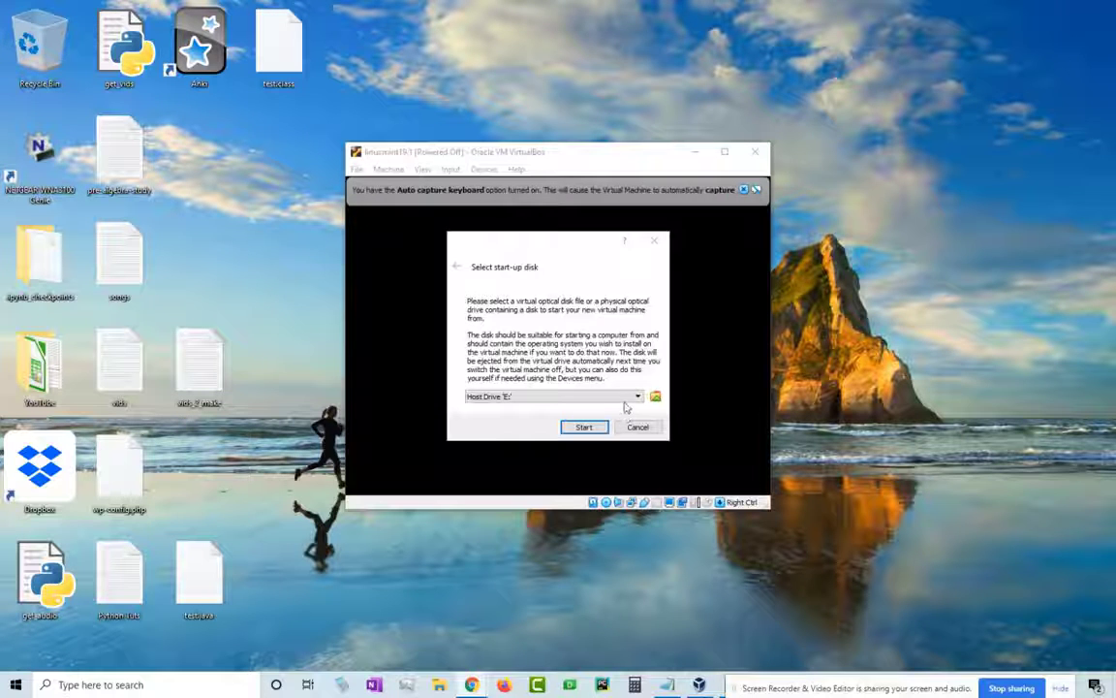
left_click(635, 401)
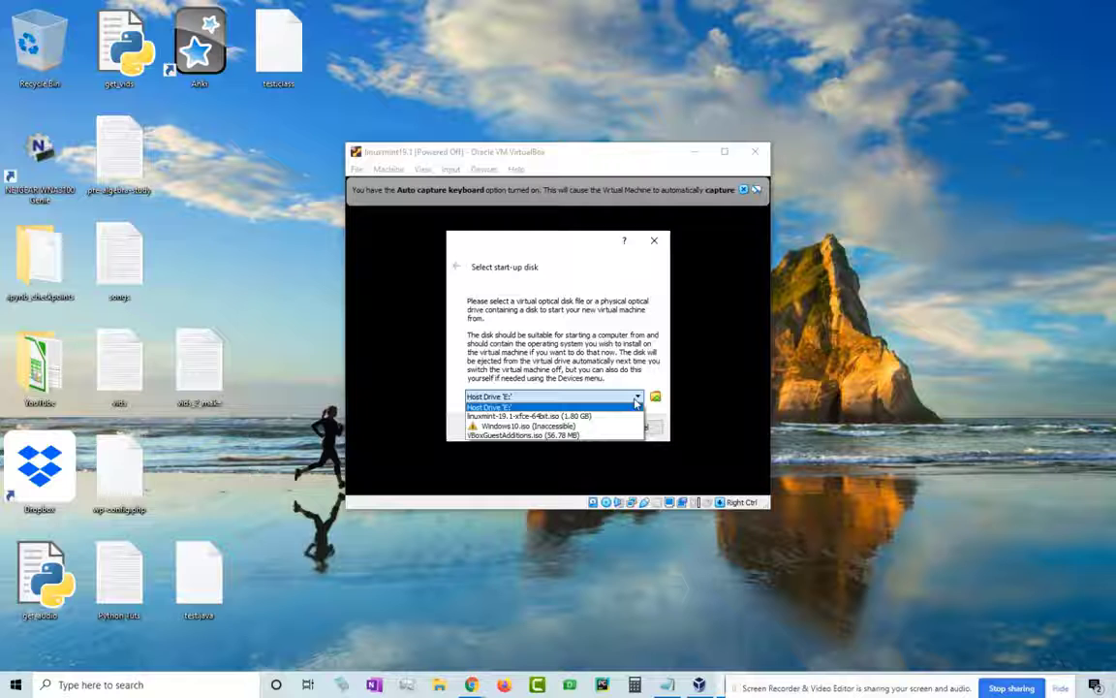
left_click(610, 415)
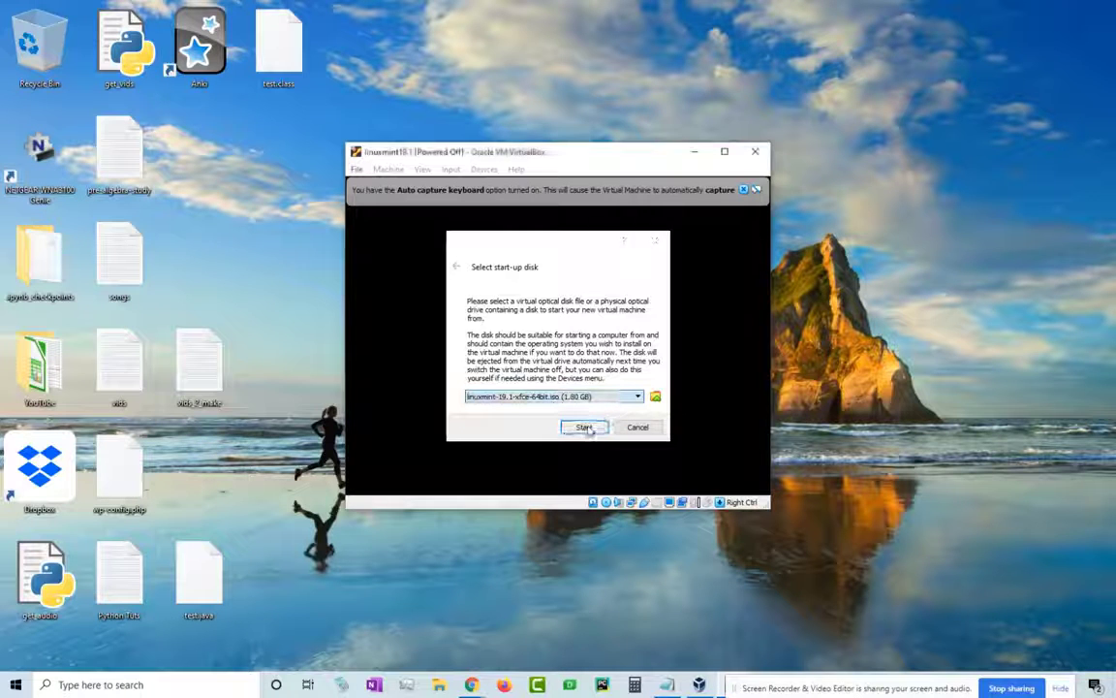
left_click(582, 427)
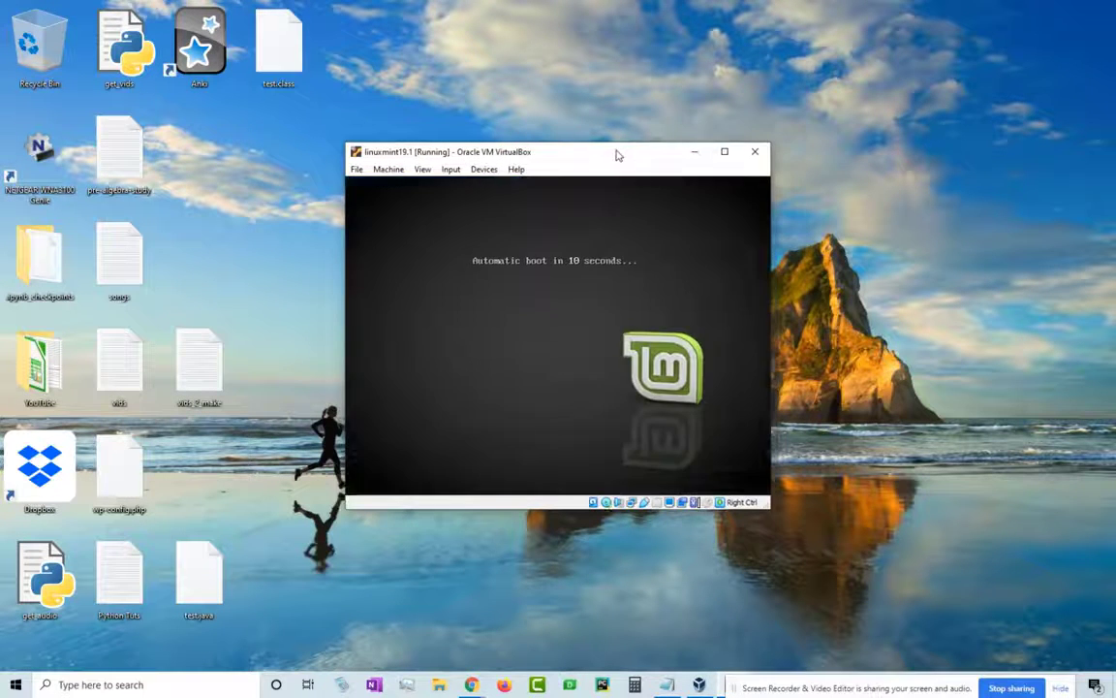
- Skip the boot countdown into live Linux Mint, then maximize and restore the VM window
left_click_drag(617, 155, 629, 150)
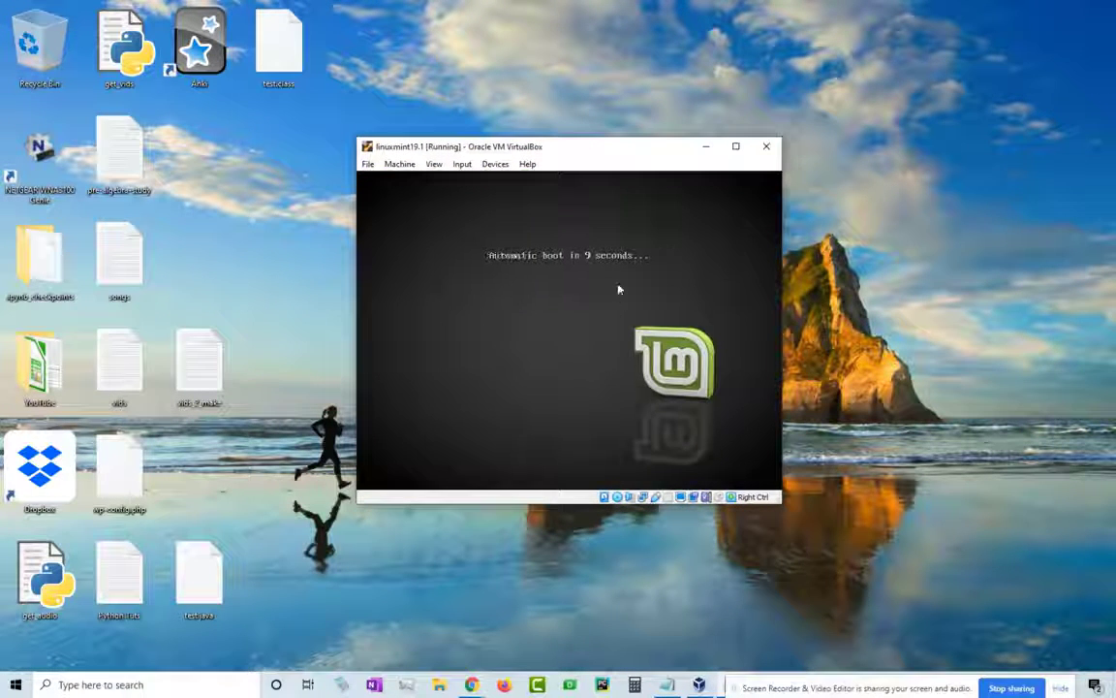
key("Return")
key("Return")
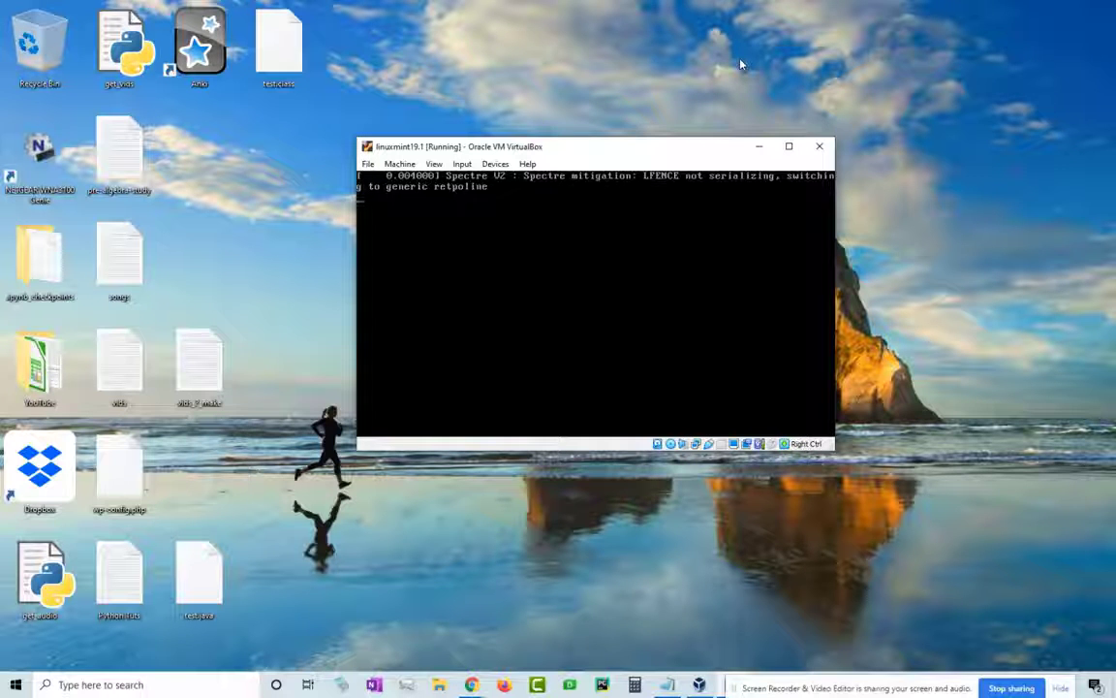
left_click_drag(576, 150, 587, 152)
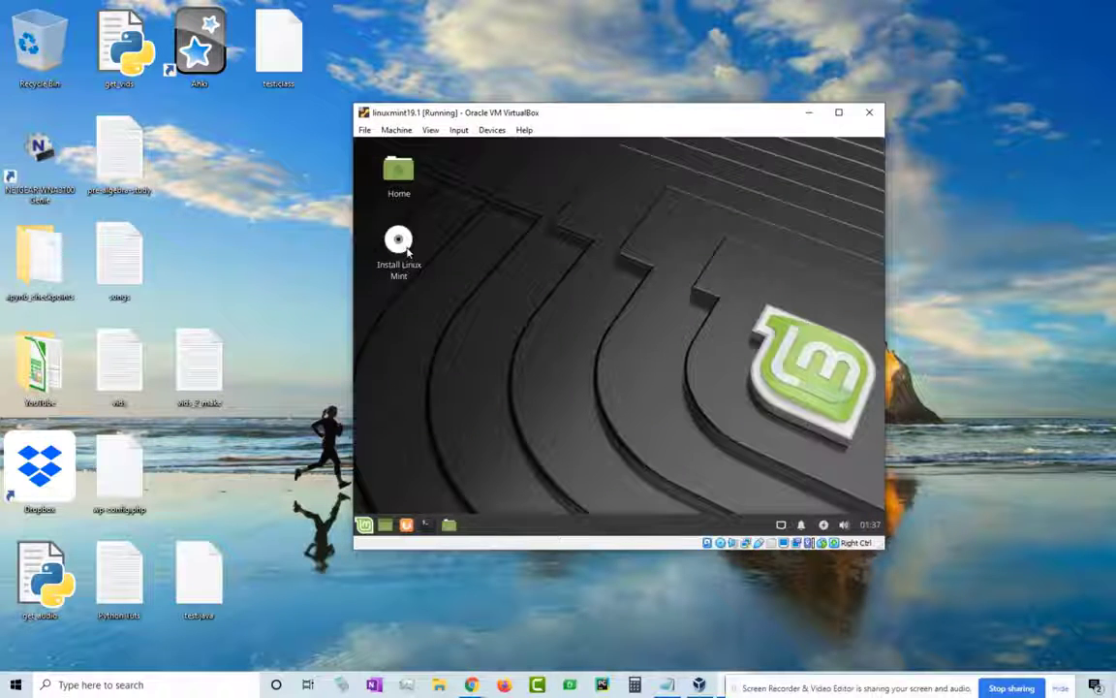
left_click(839, 112)
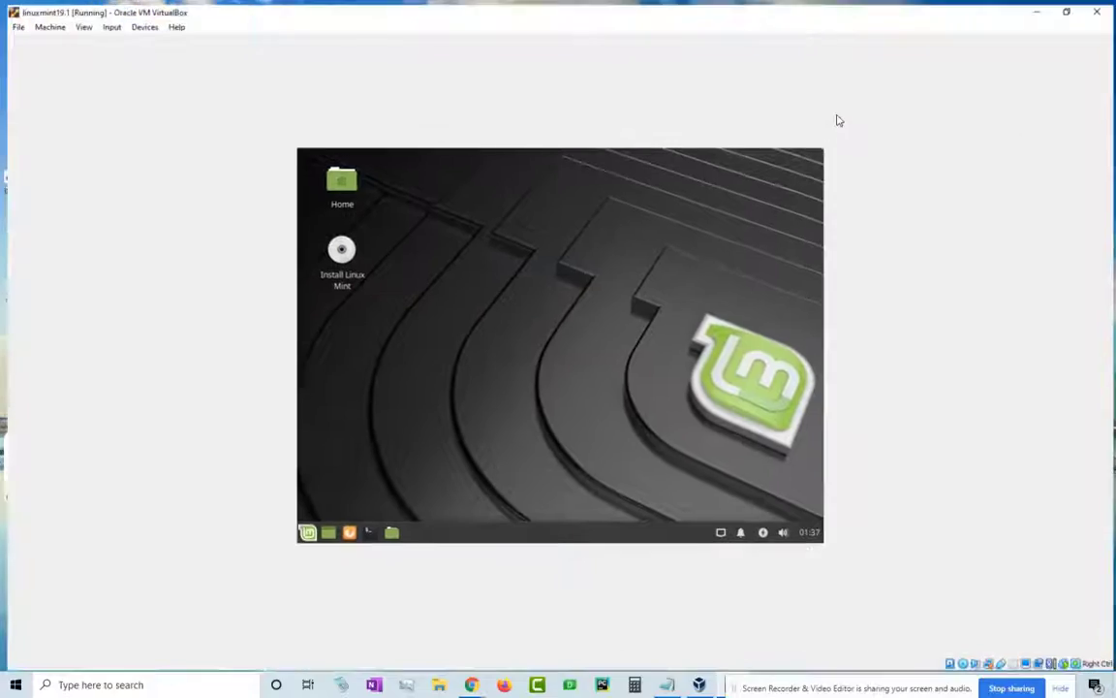
left_click(1069, 8)
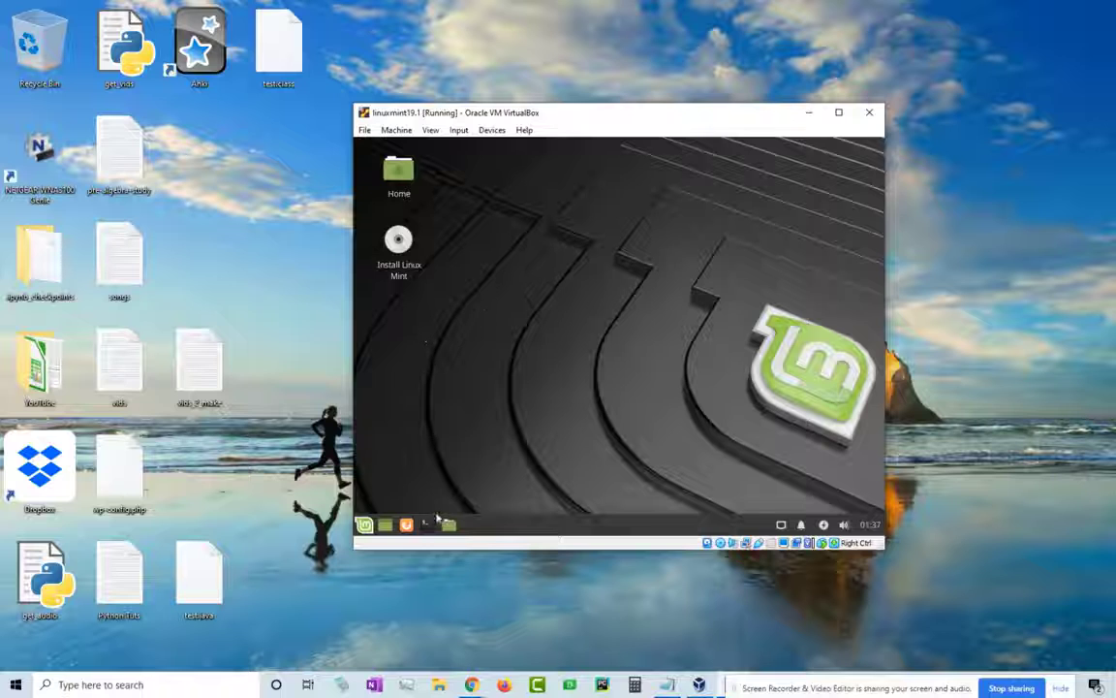
- Launch Firefox in the guest and search for 'youtube' from the address bar
left_click(409, 525)
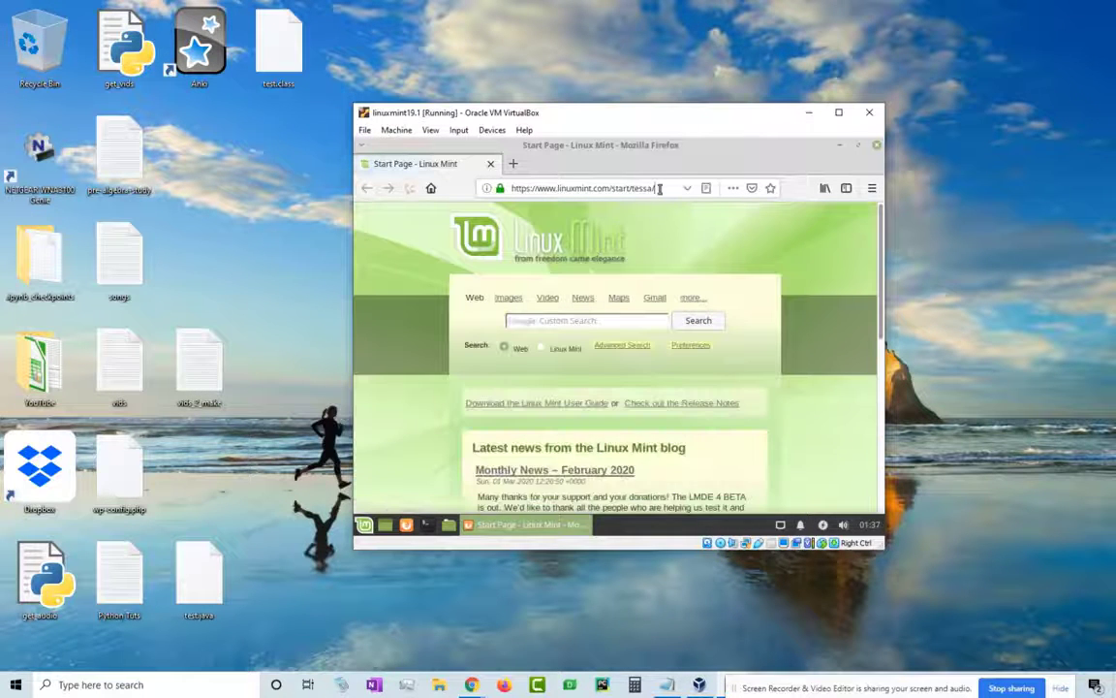
left_click(490, 187)
type("you")
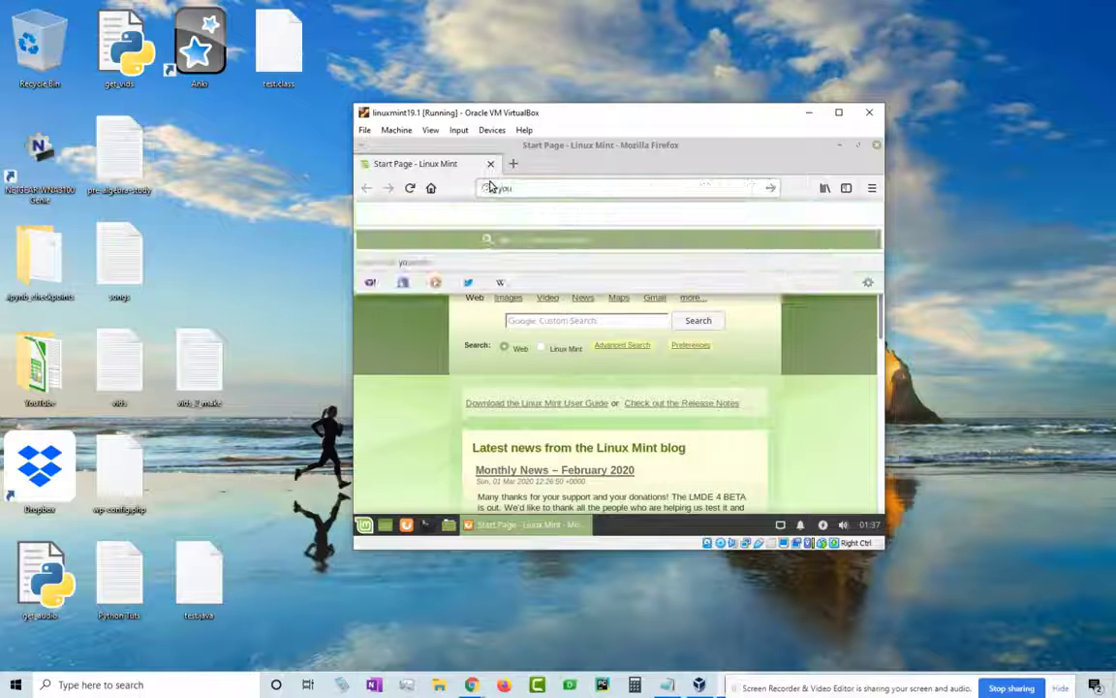
type("tube")
key("Return")
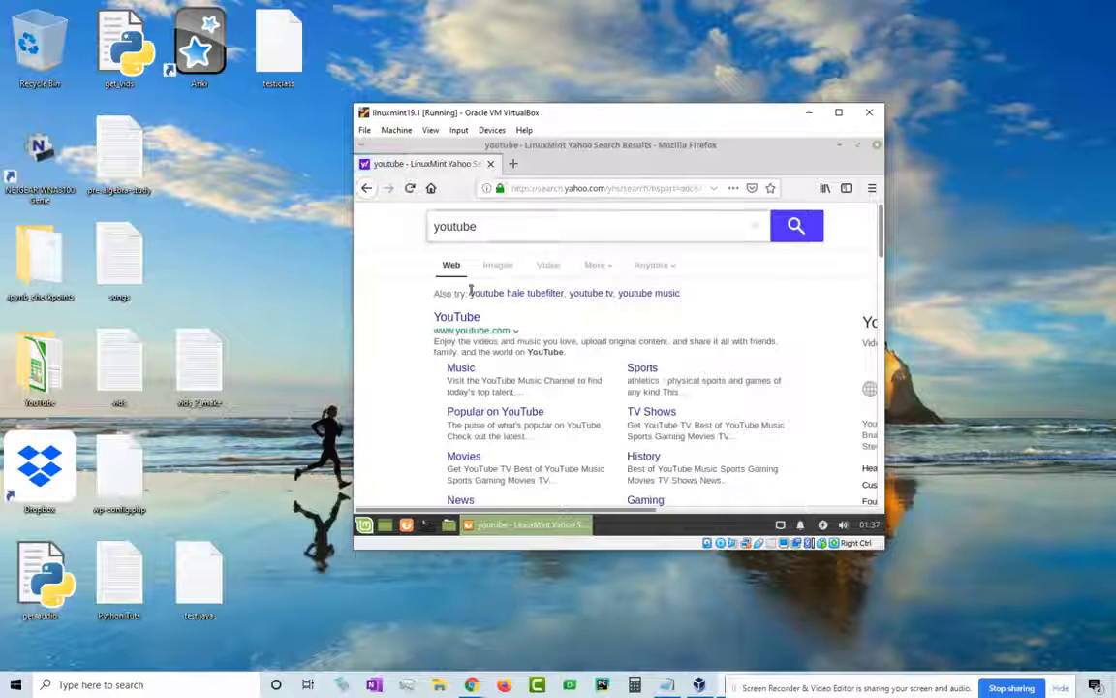
- Open the YouTube result, close the search results tab, and browse the home page
left_click(470, 318)
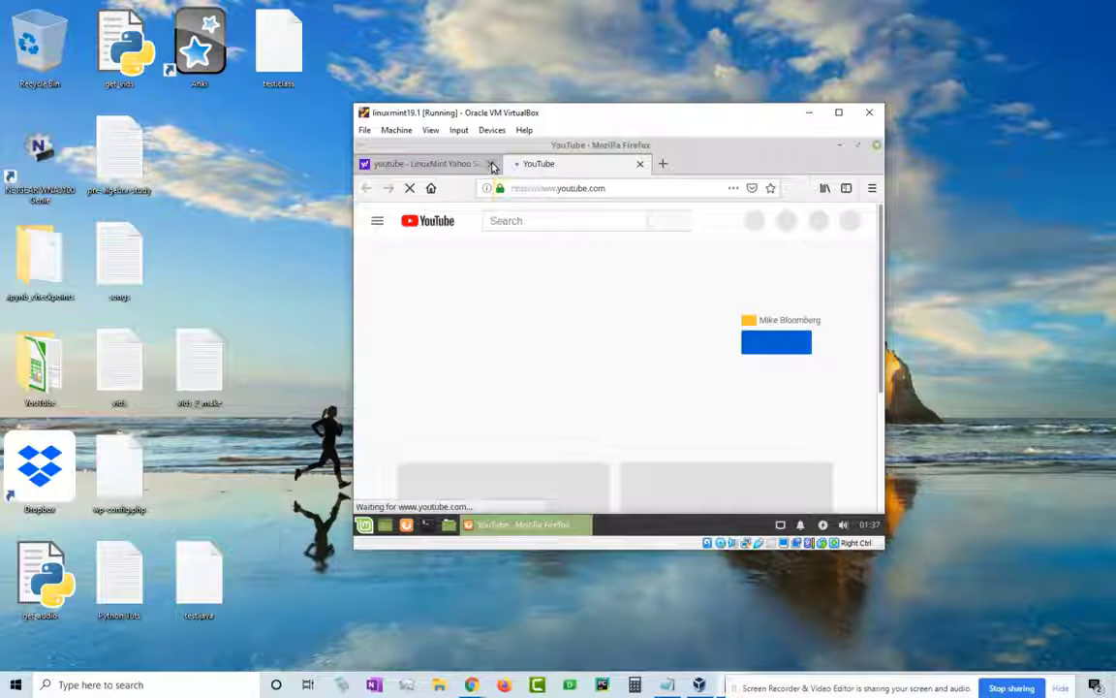
left_click(491, 165)
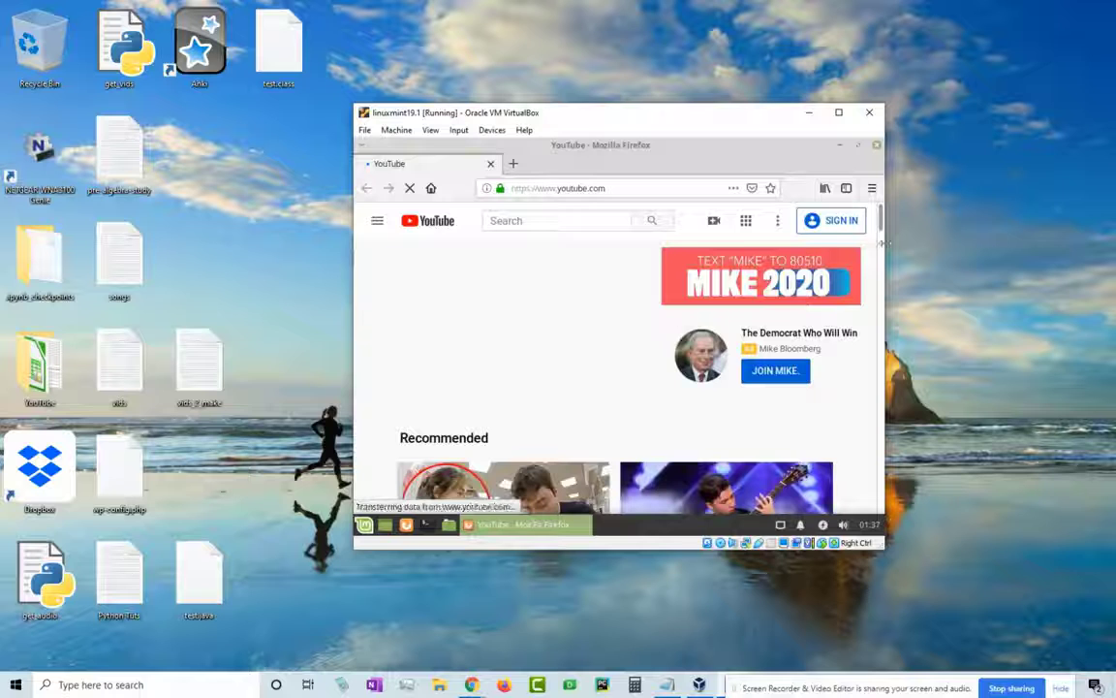
scroll(872, 257, "down", 1)
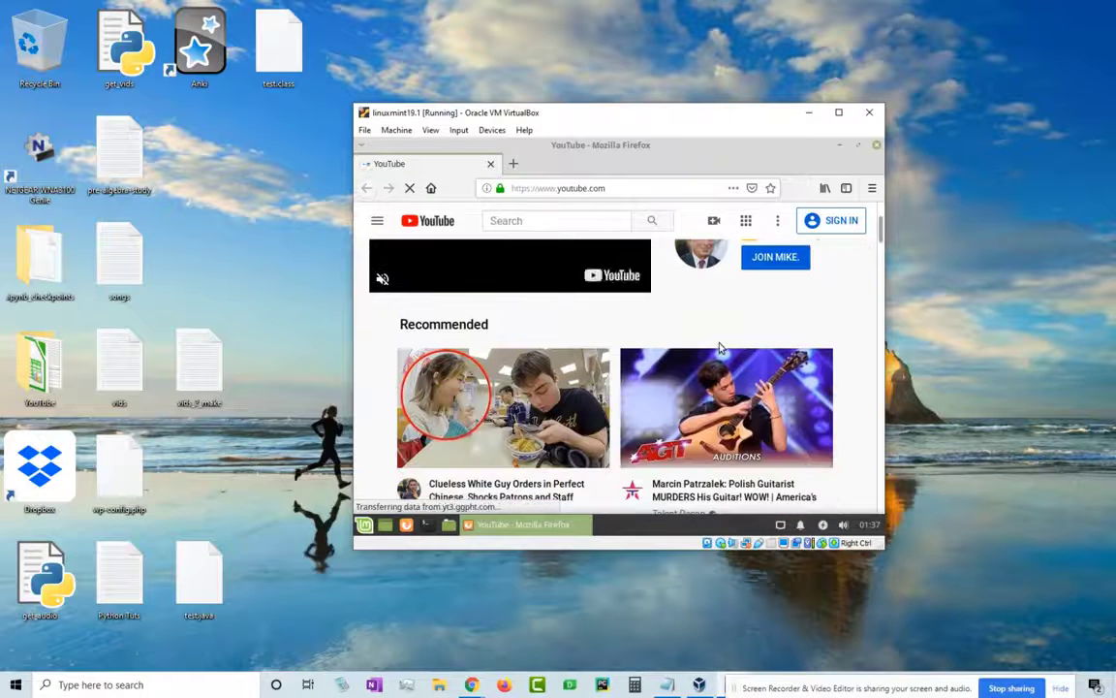
scroll(862, 276, "down", 2)
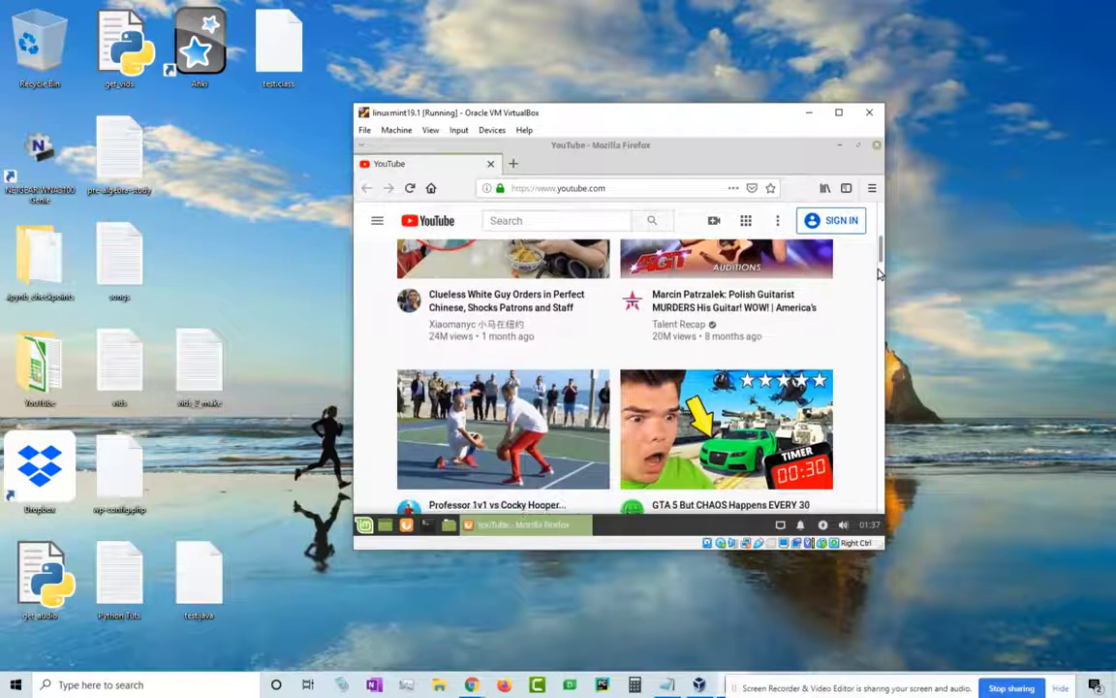
scroll(877, 276, "down", 3)
scroll(877, 285, "down", 1)
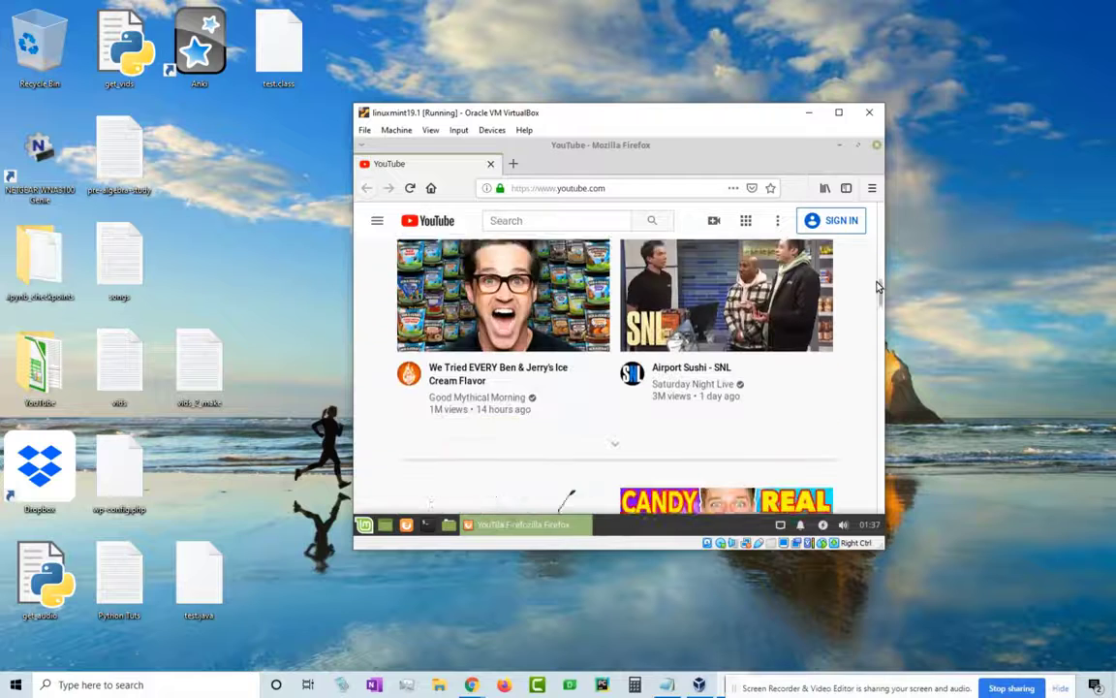
left_click_drag(876, 282, 873, 299)
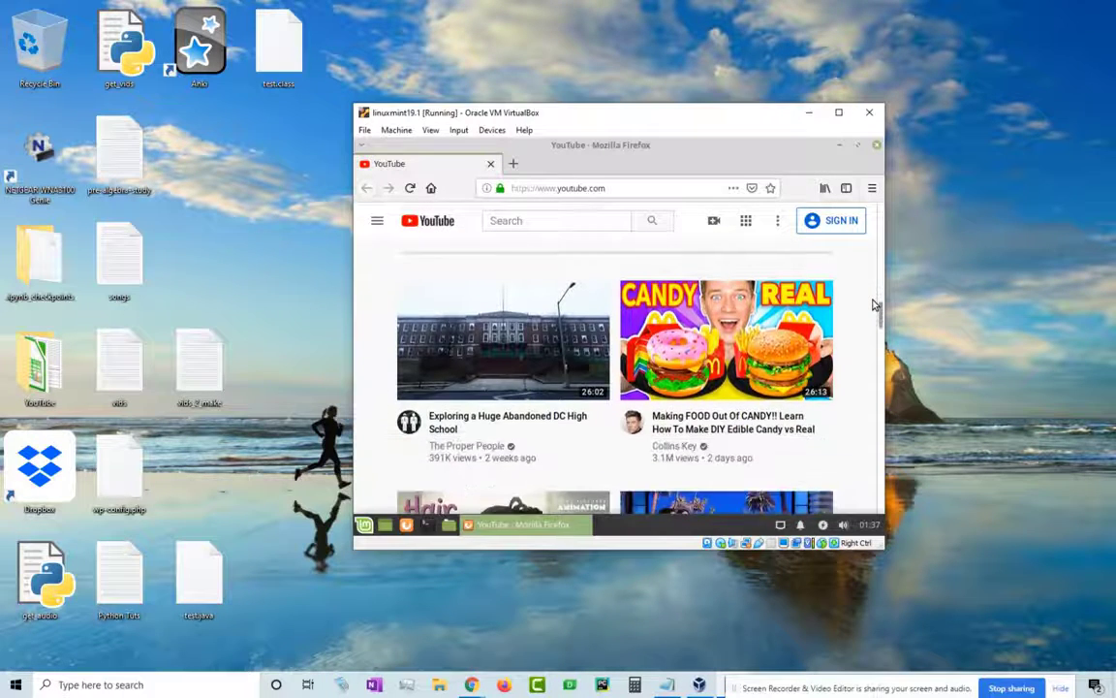
scroll(873, 305, "down", 3)
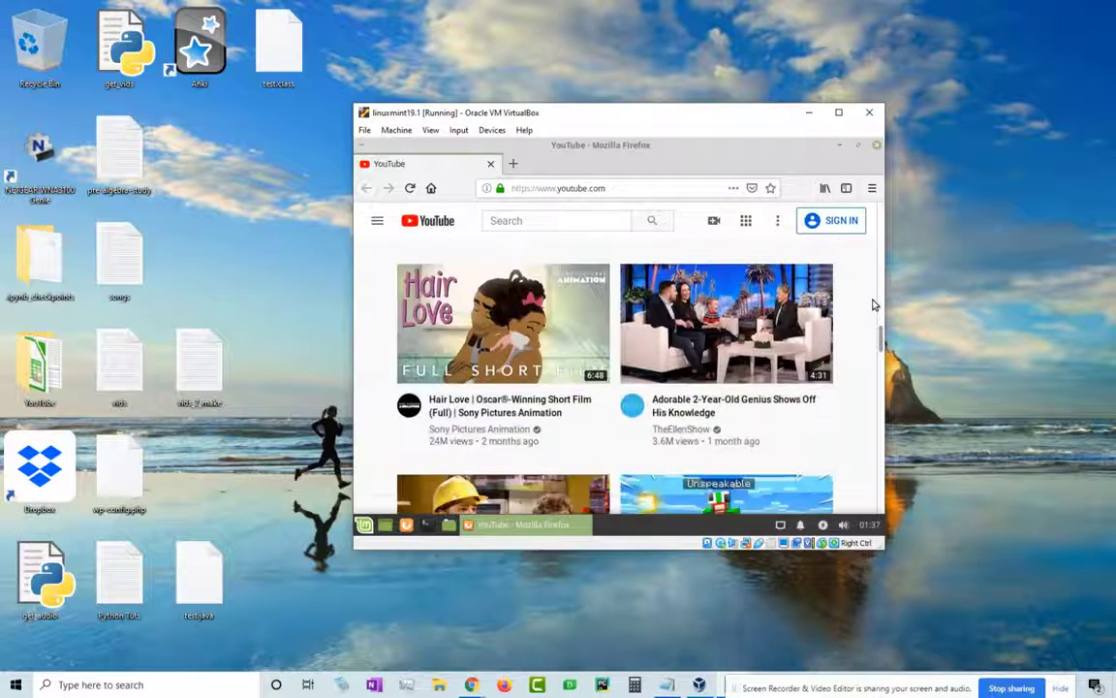
scroll(873, 305, "up", 8)
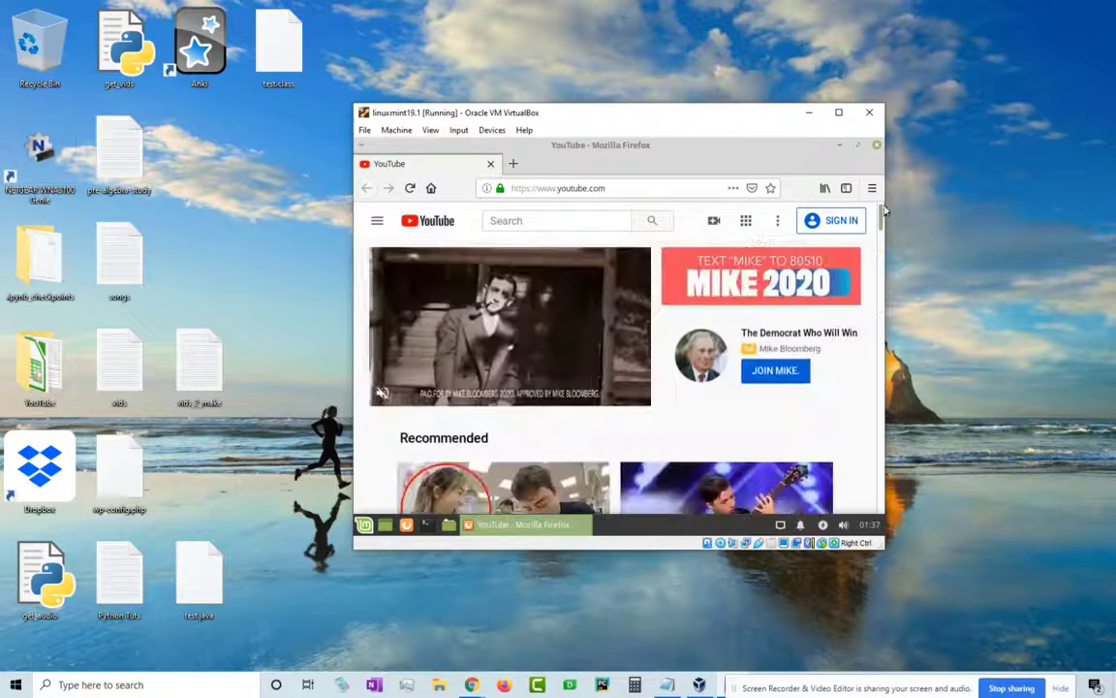
- Close Firefox and run Install Linux Mint past Welcome and Keyboard layout to the 10.7 GB warning
left_click(873, 146)
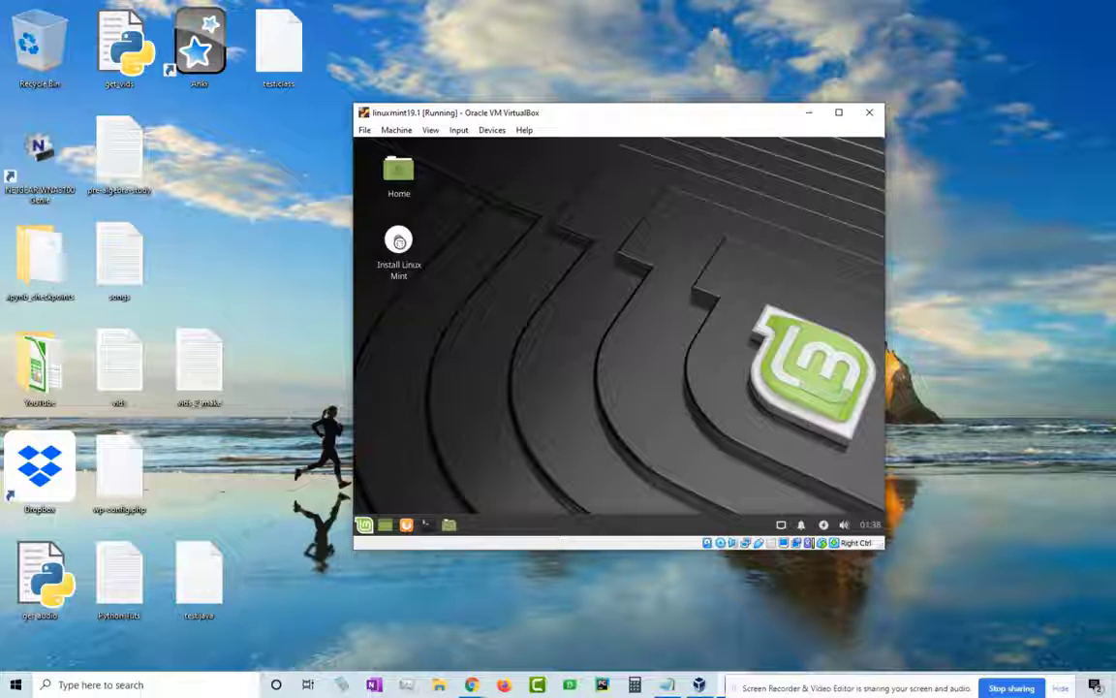
double_click(398, 242)
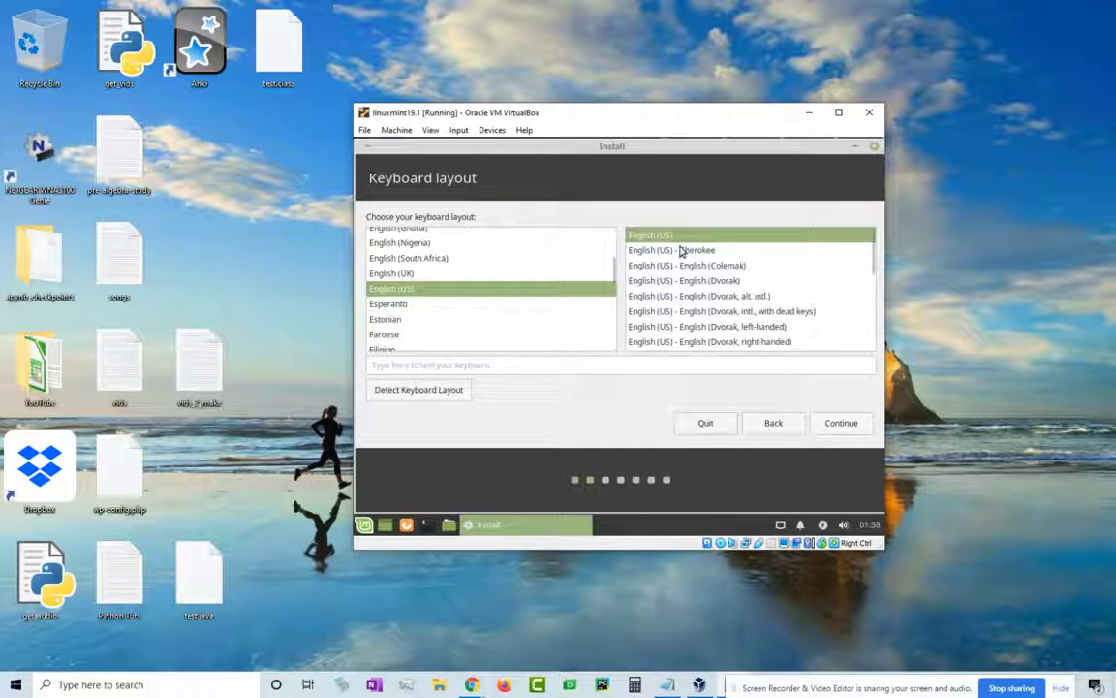
left_click(841, 424)
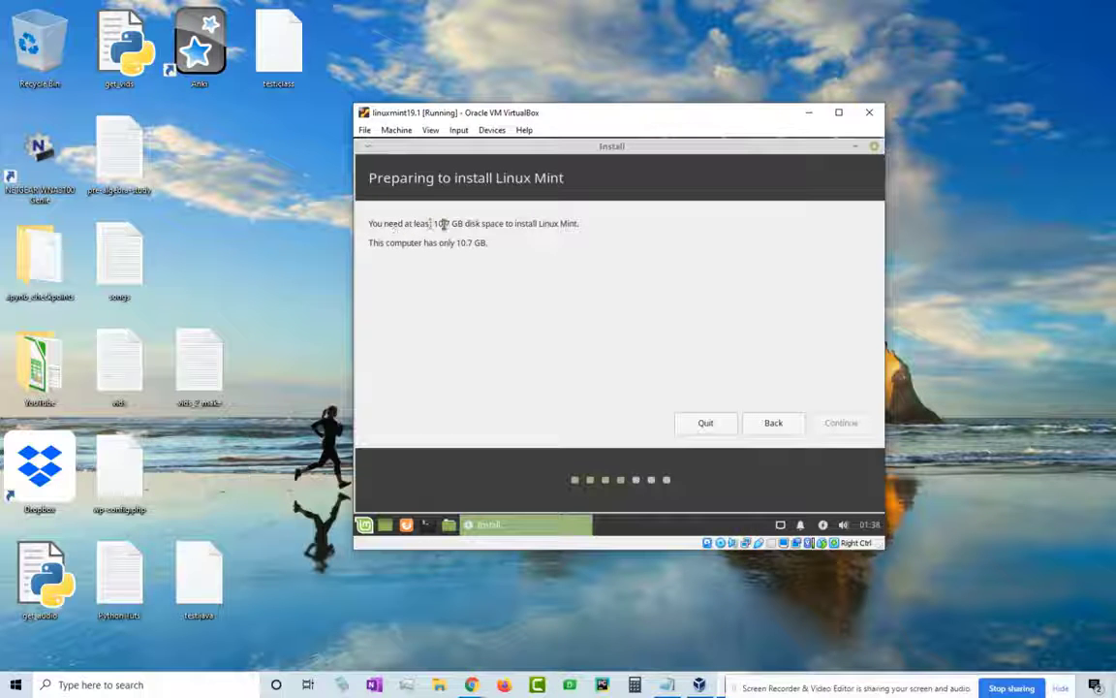
left_click_drag(429, 223, 601, 230)
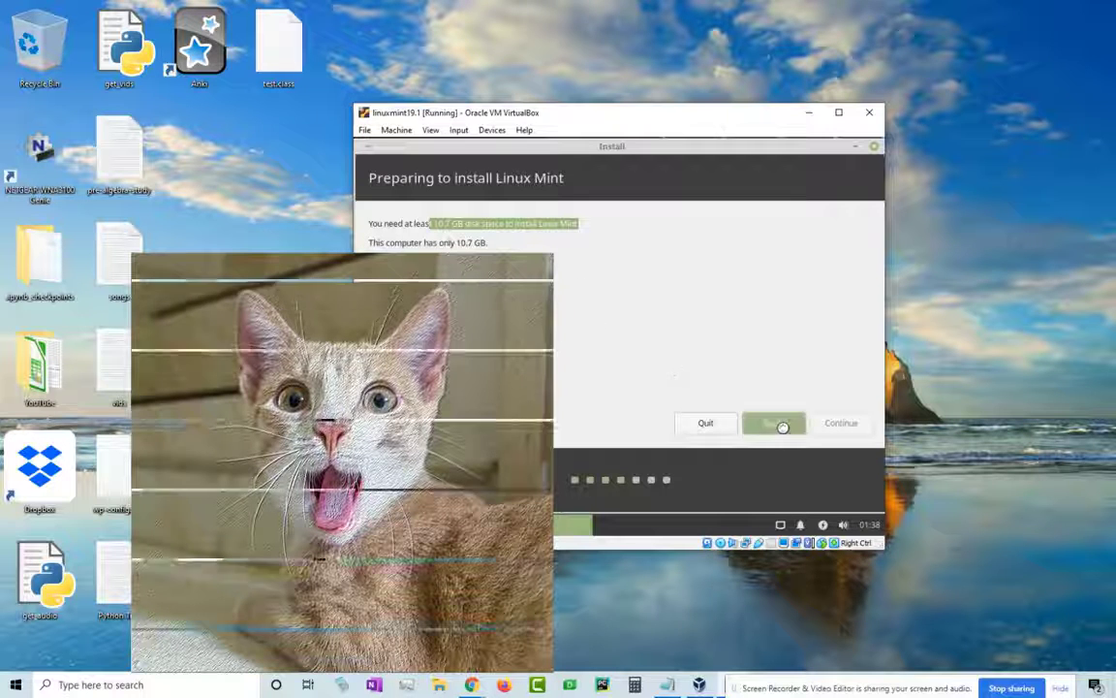
- Back out of the disk-space warning and try adding a disk to the SATA controller
left_click(775, 423)
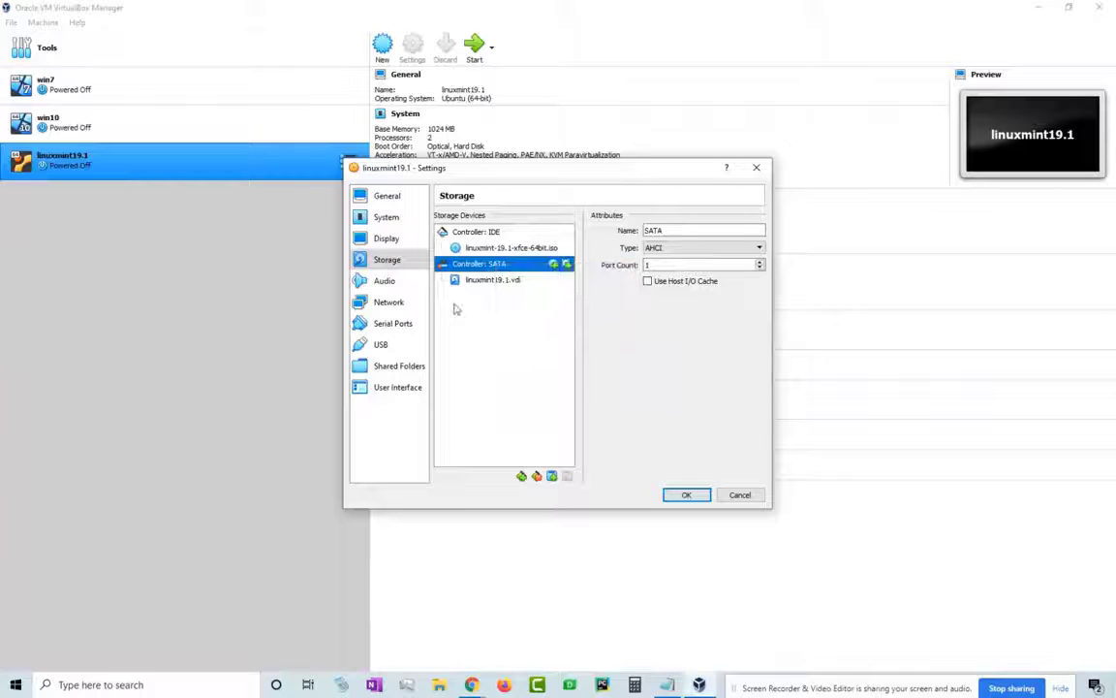
left_click(554, 264)
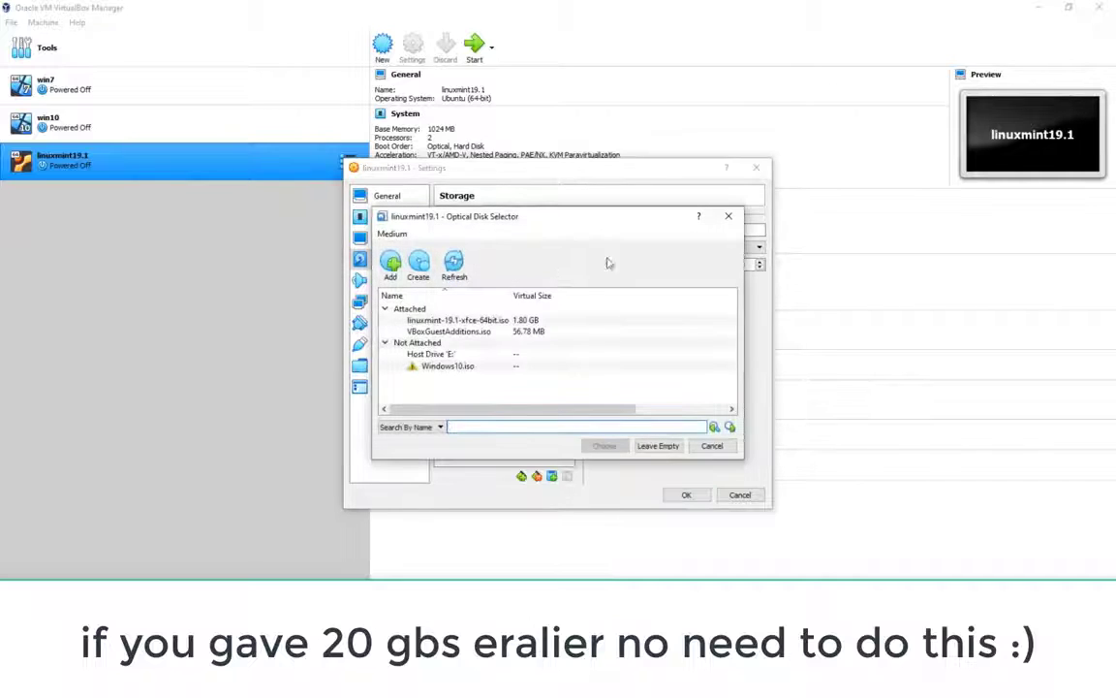
left_click(740, 222)
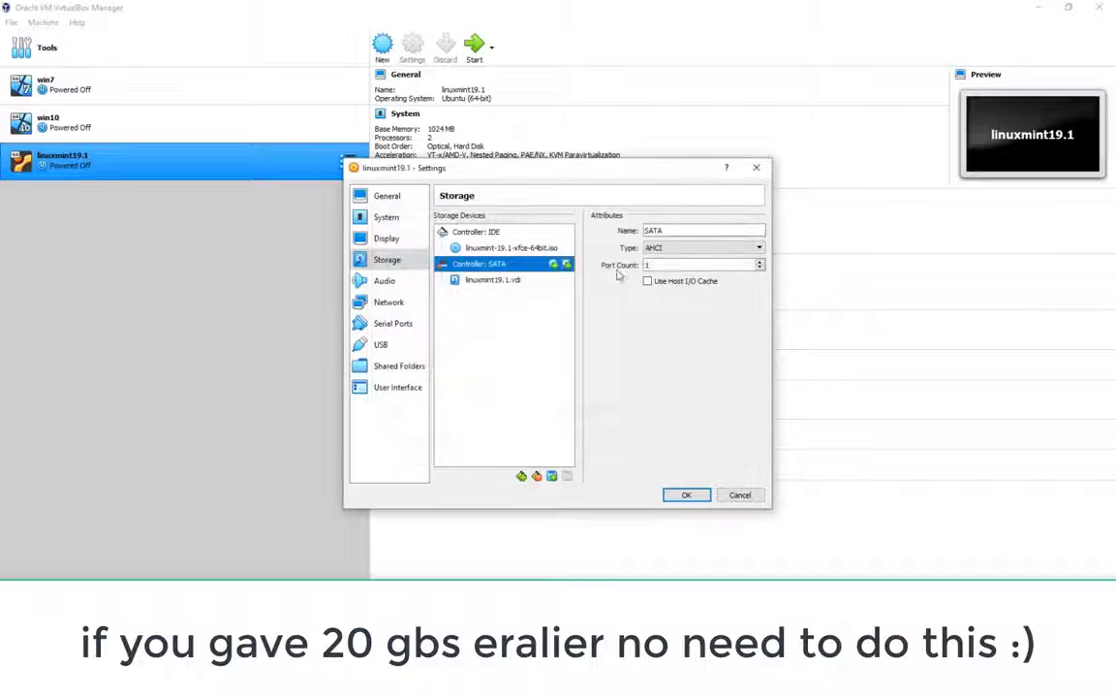
left_click(568, 265)
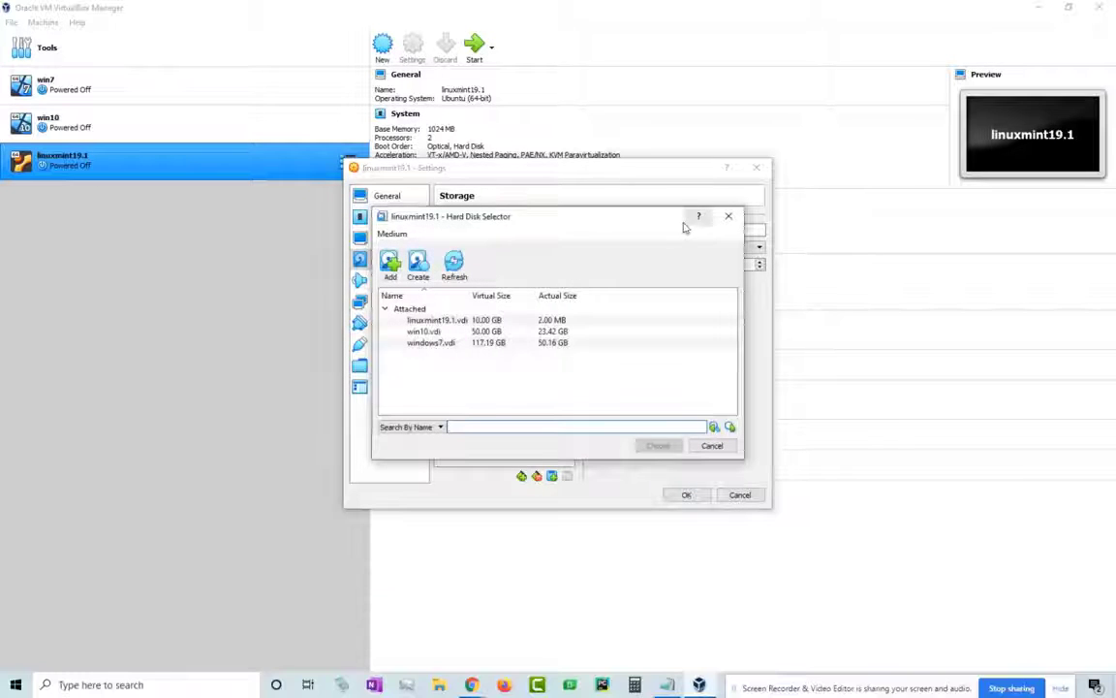
left_click(726, 216)
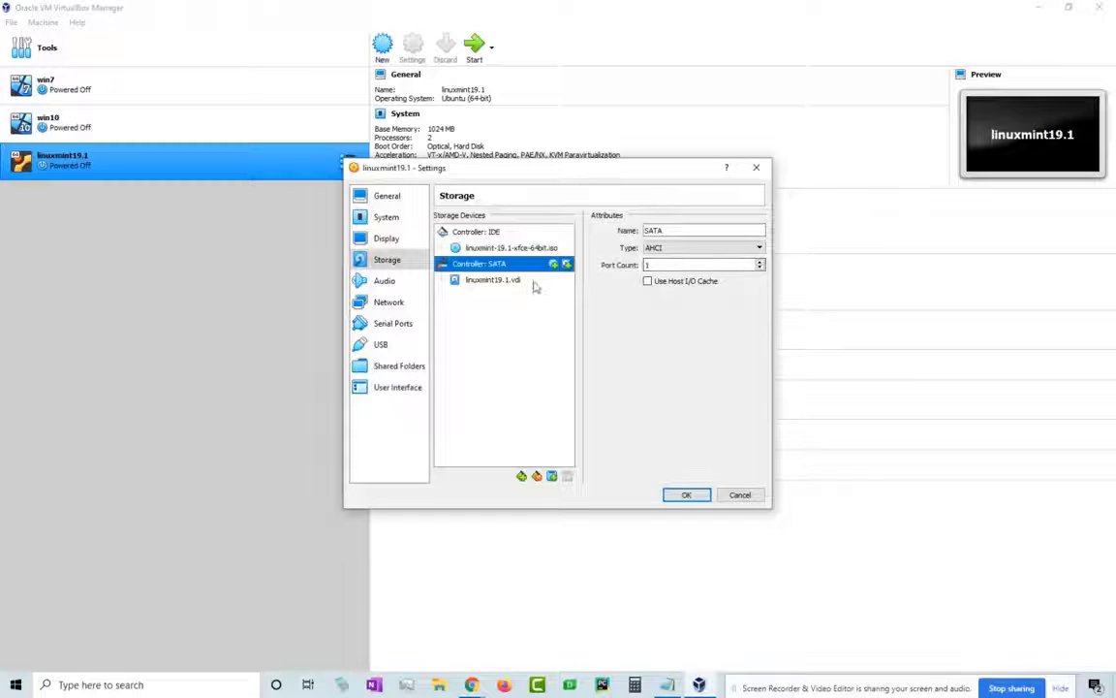
- Create a dynamically allocated 20 GB VDI disk and attach it to Controller: SATA
right_click(520, 272)
left_click(568, 291)
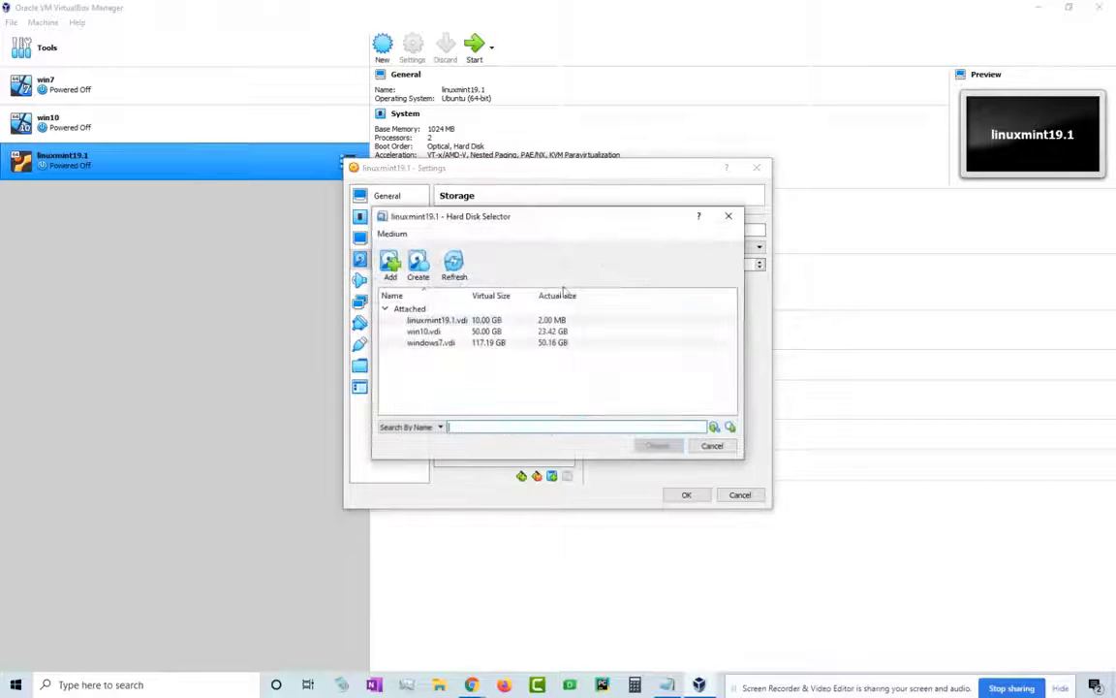
left_click(418, 267)
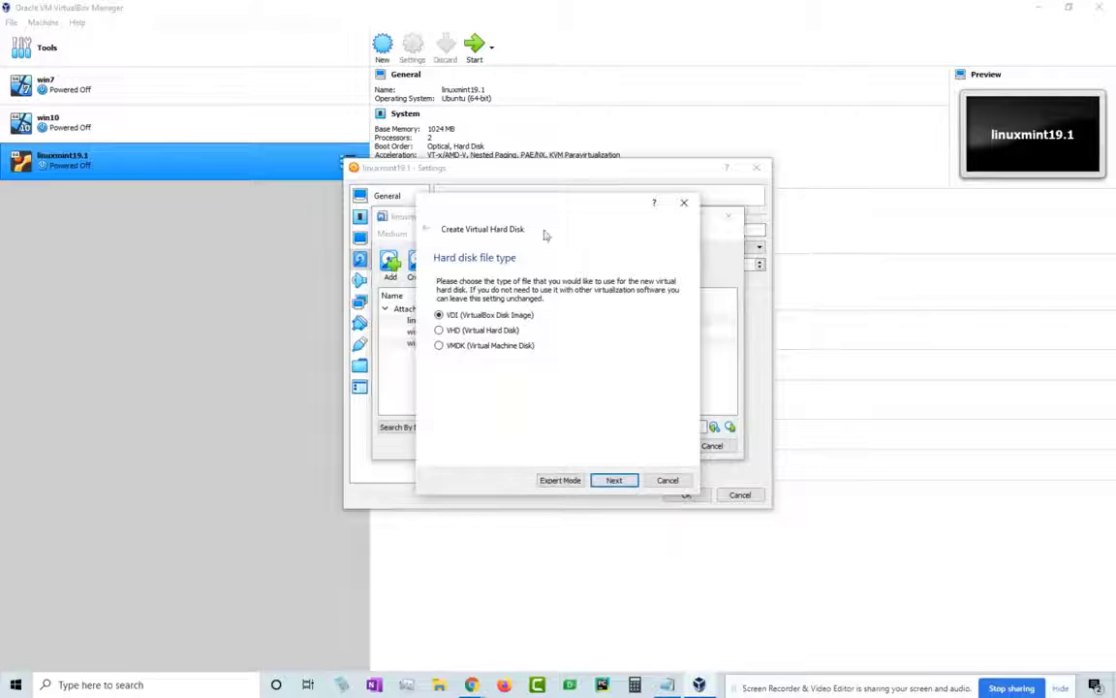
left_click_drag(546, 206, 584, 207)
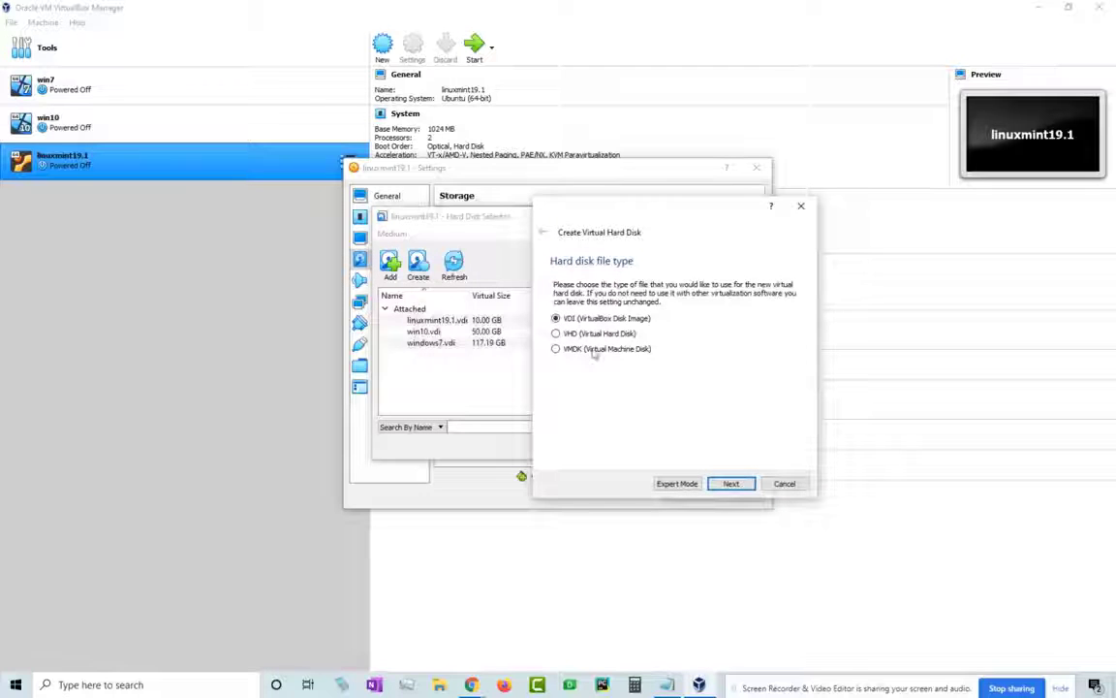
left_click(730, 484)
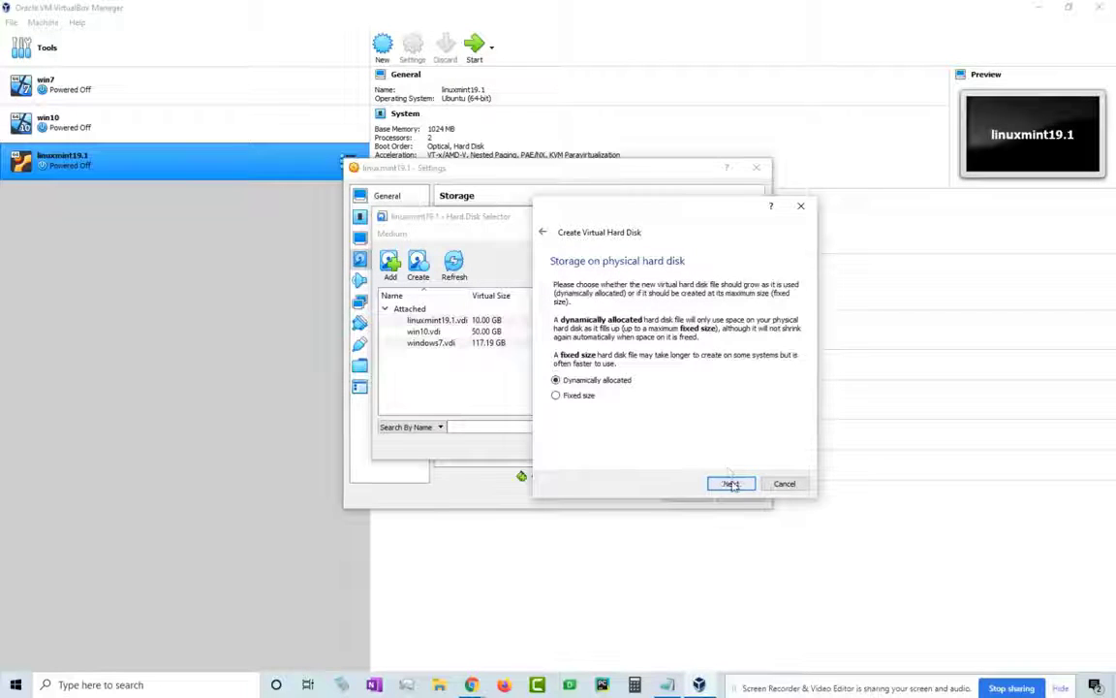
left_click(731, 484)
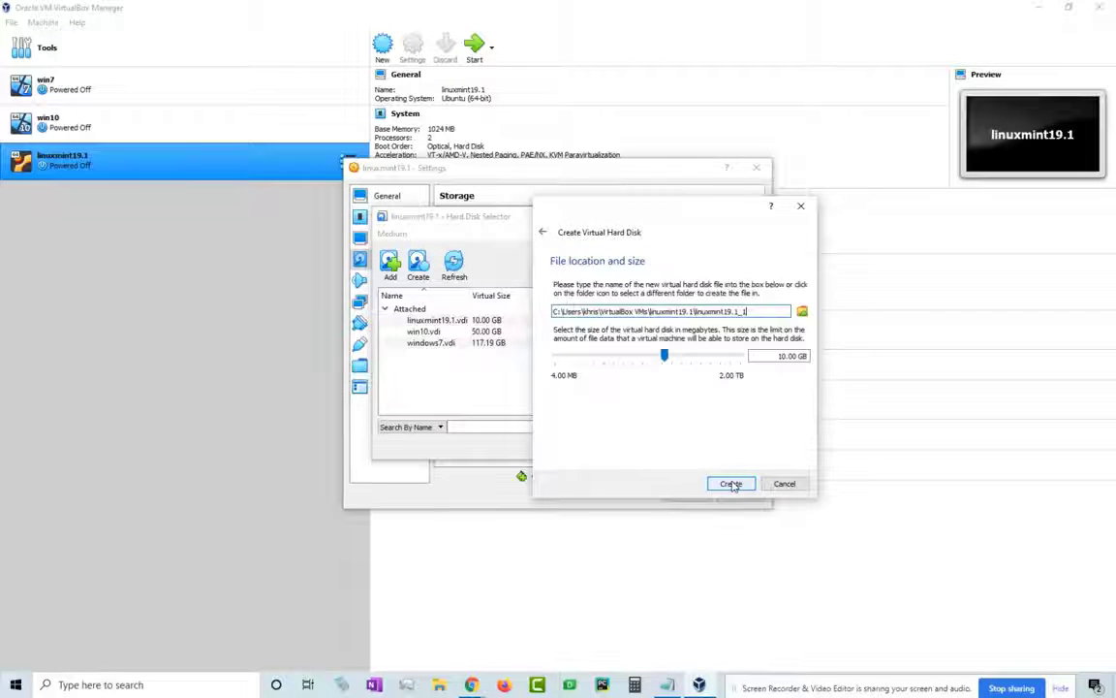
left_click(675, 358)
left_click(734, 483)
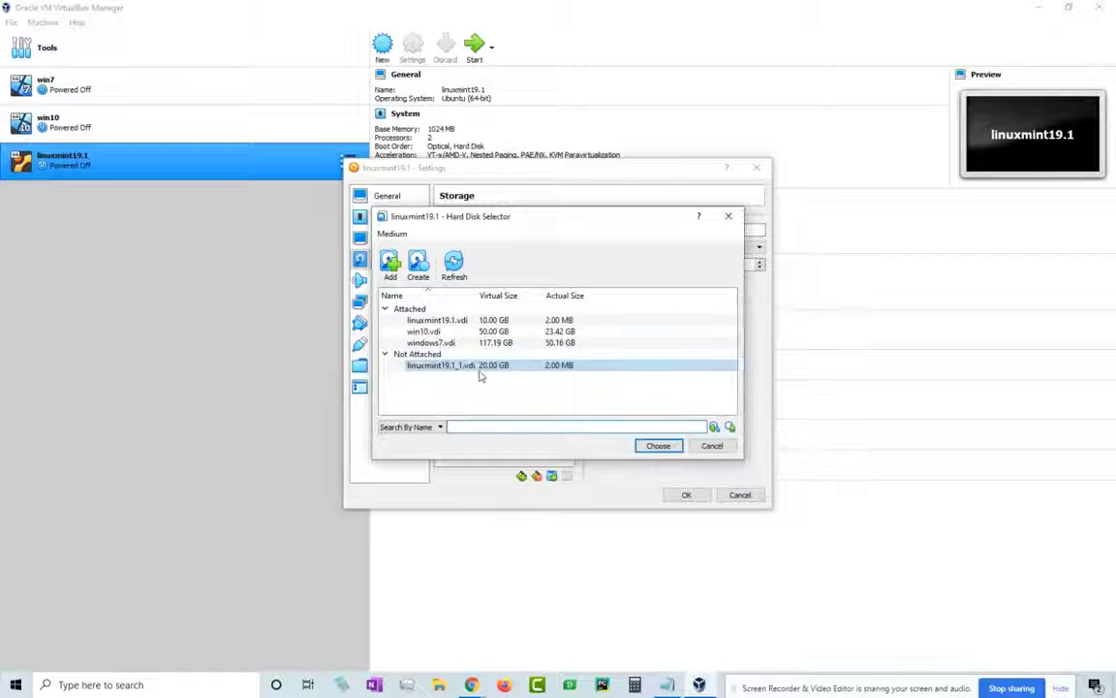
left_click(659, 445)
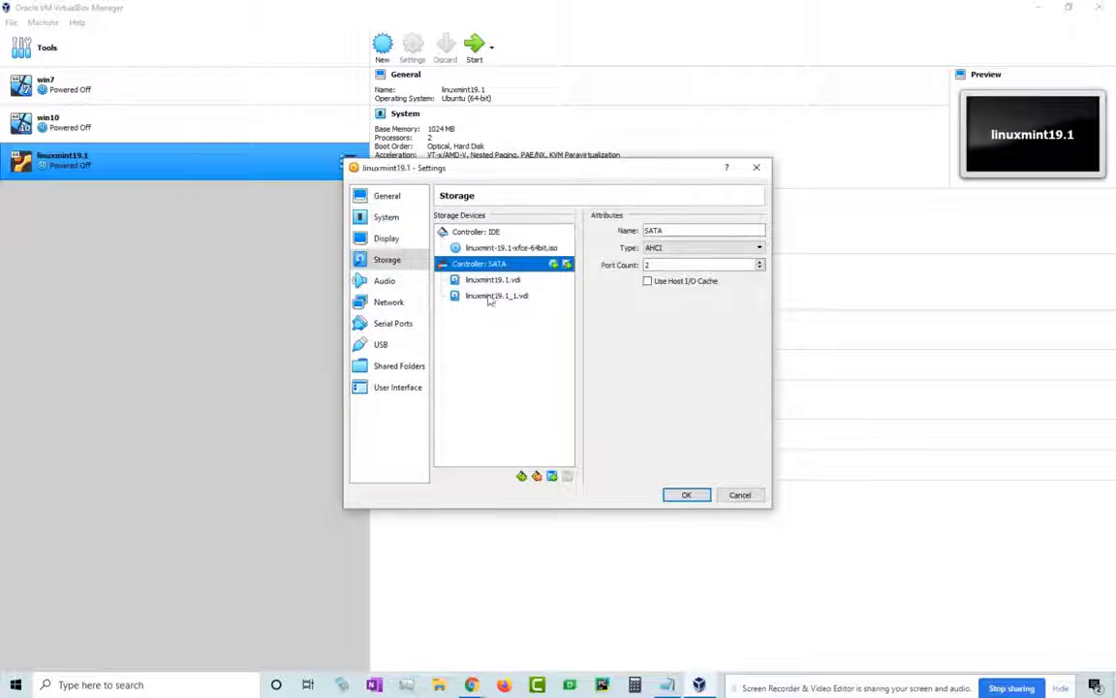
- Remove the old 10 GB linuxmint19.1.vdi attachment and confirm the Mint ISO remains attached
left_click(499, 296)
left_click(504, 280)
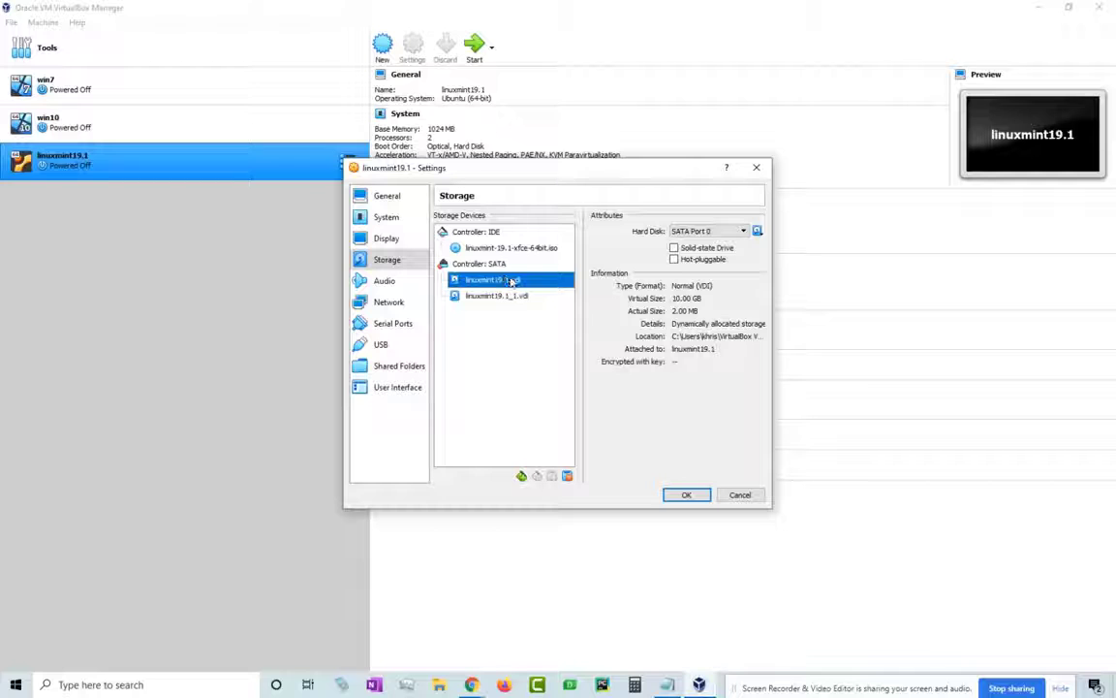
right_click(511, 281)
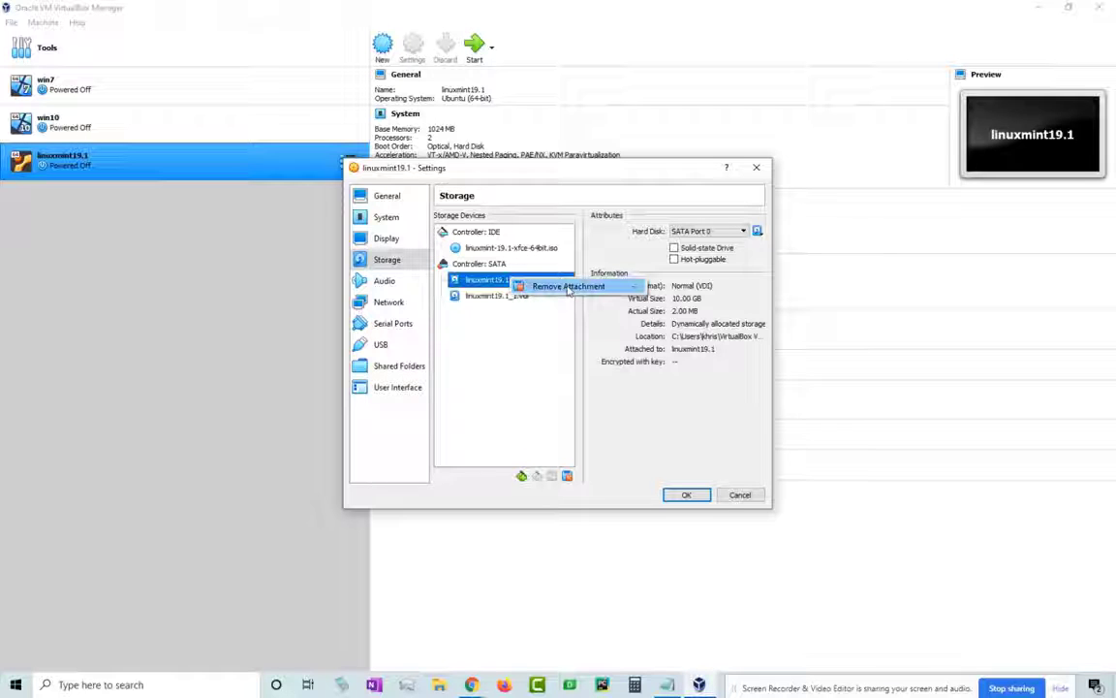
left_click(568, 287)
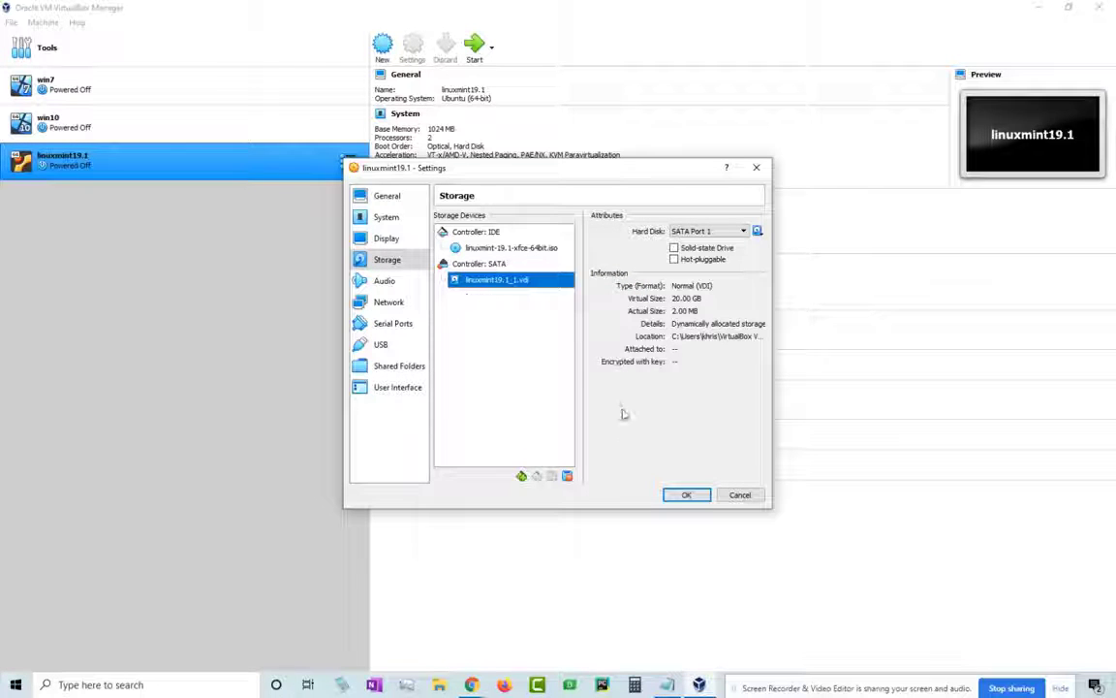
left_click(480, 246)
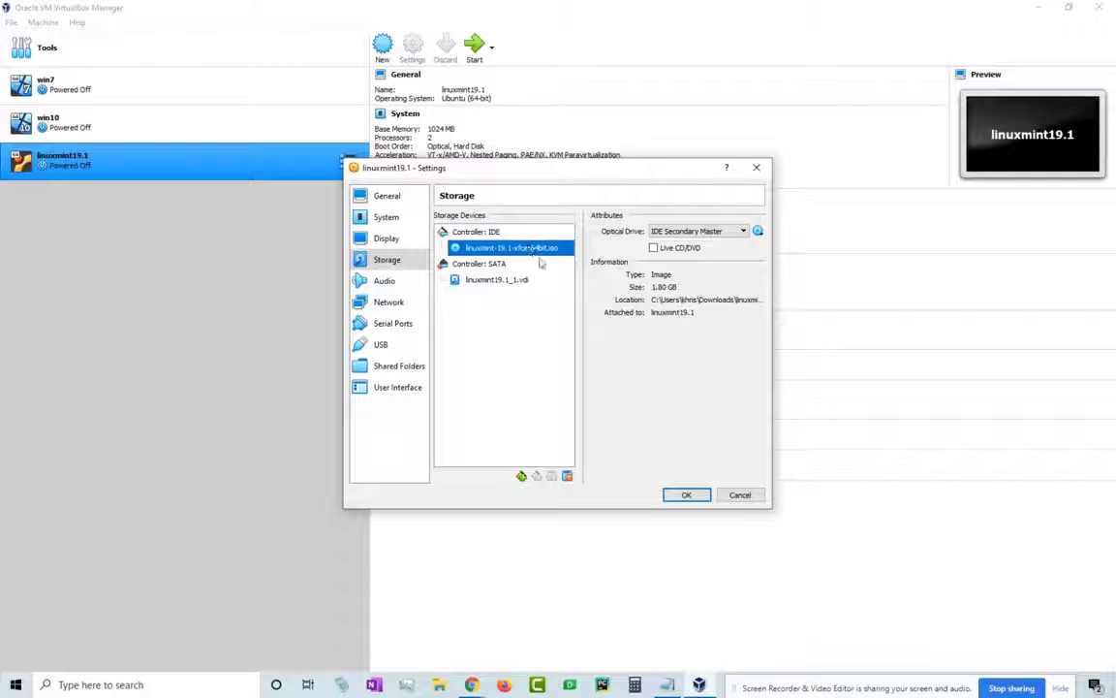
- Save storage settings, boot the VM, and run the installer past Welcome and English (US) keyboard
left_click(685, 494)
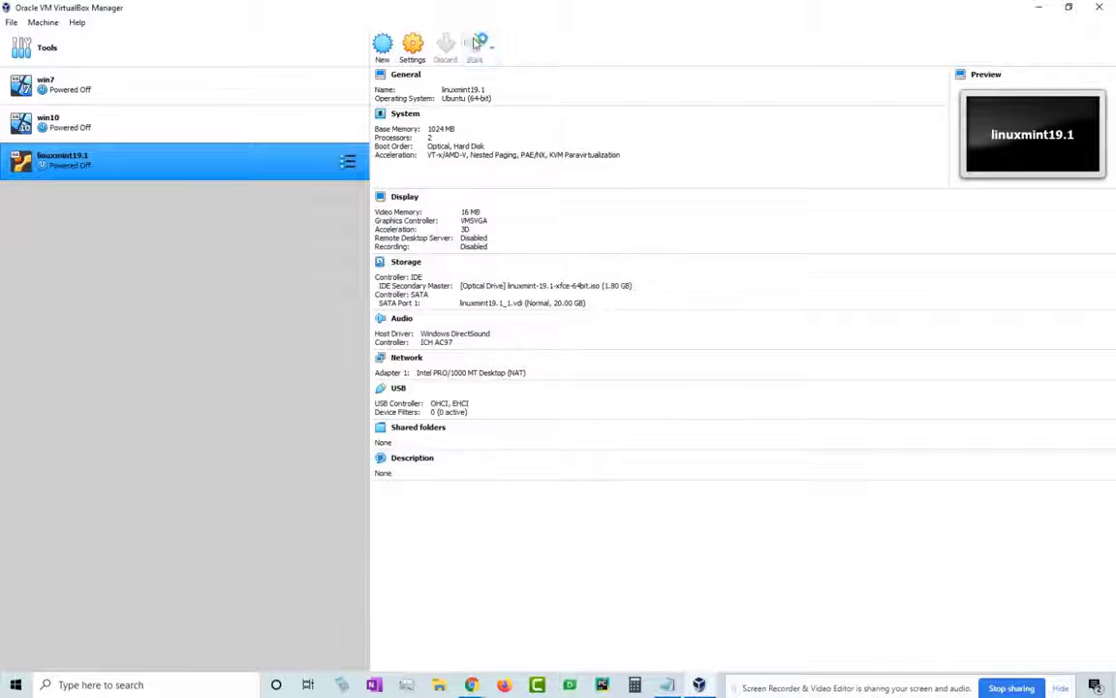
left_click(1037, 6)
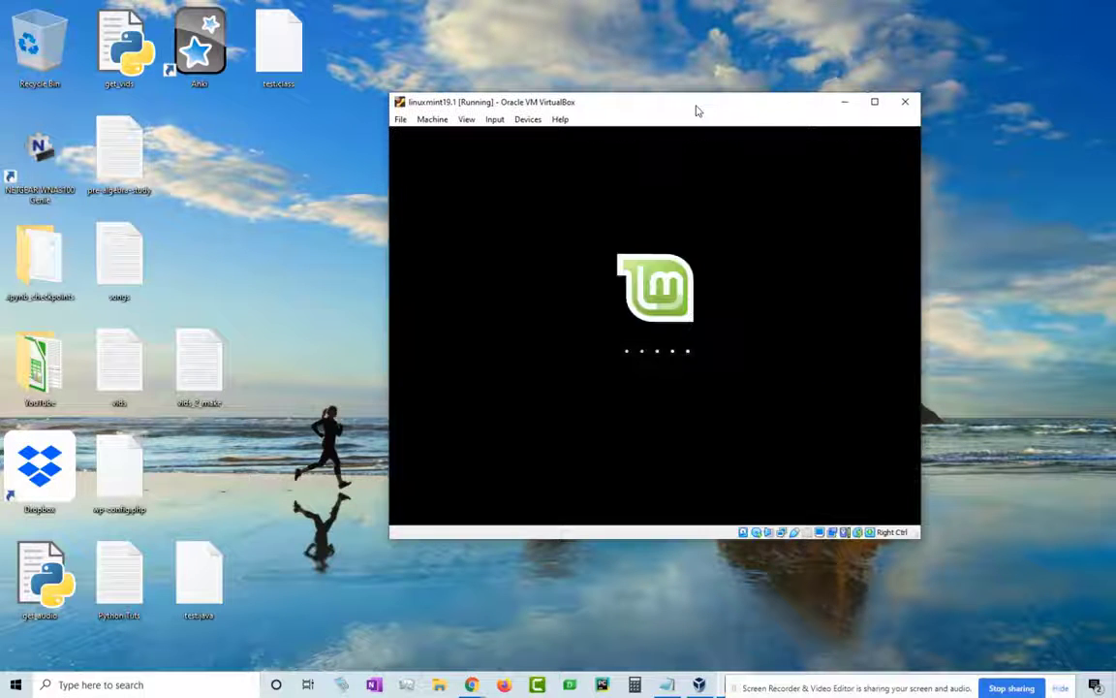
double_click(433, 232)
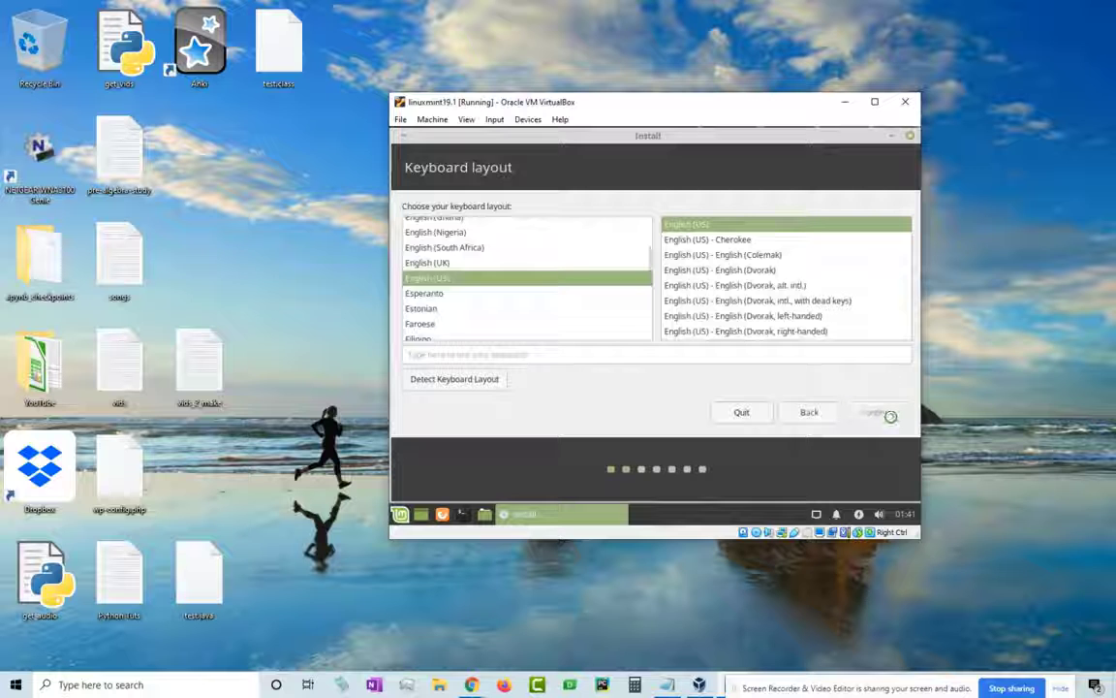
left_click(890, 416)
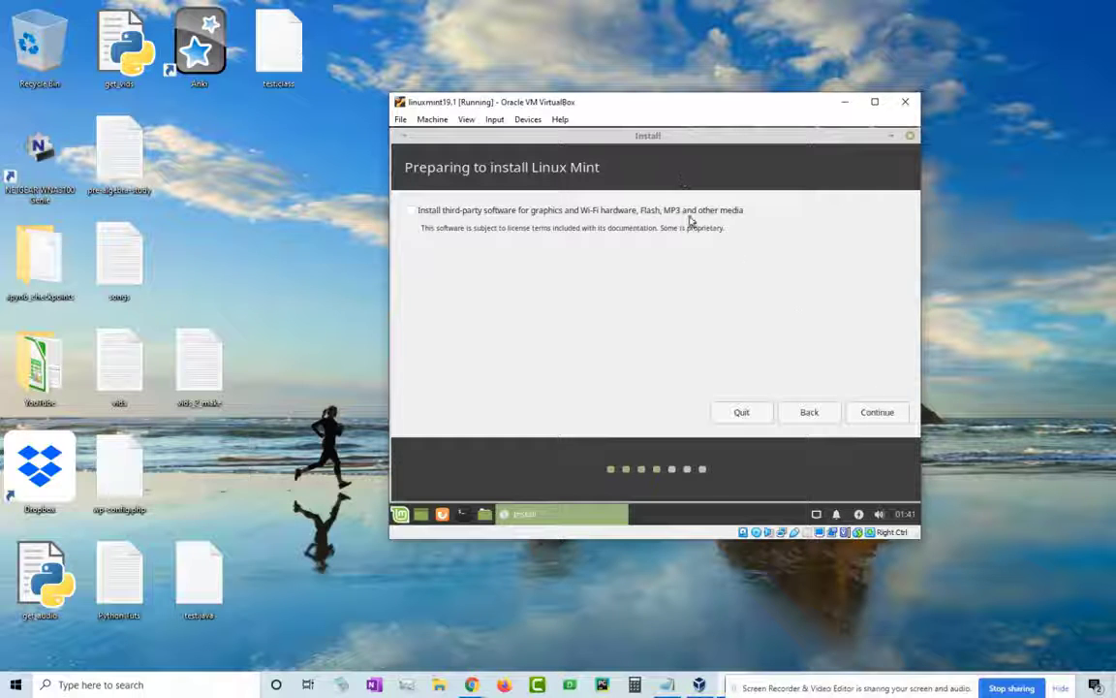
- Skip third-party software, choose Erase disk and install Linux Mint, and confirm writing changes to disk
left_click(887, 415)
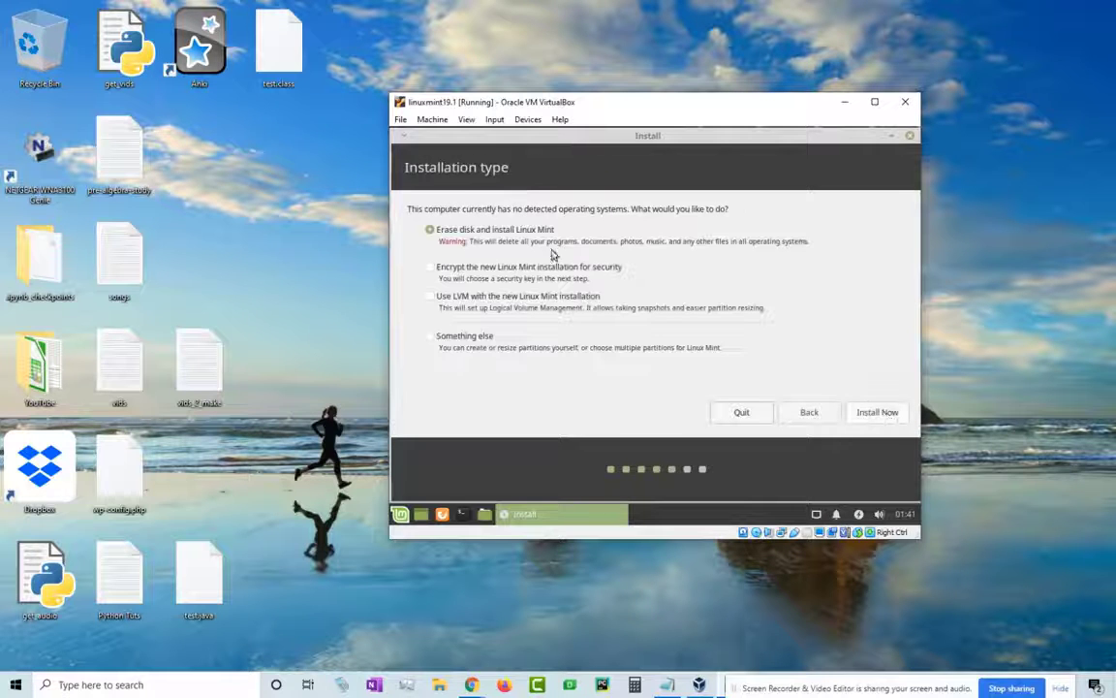
left_click(881, 414)
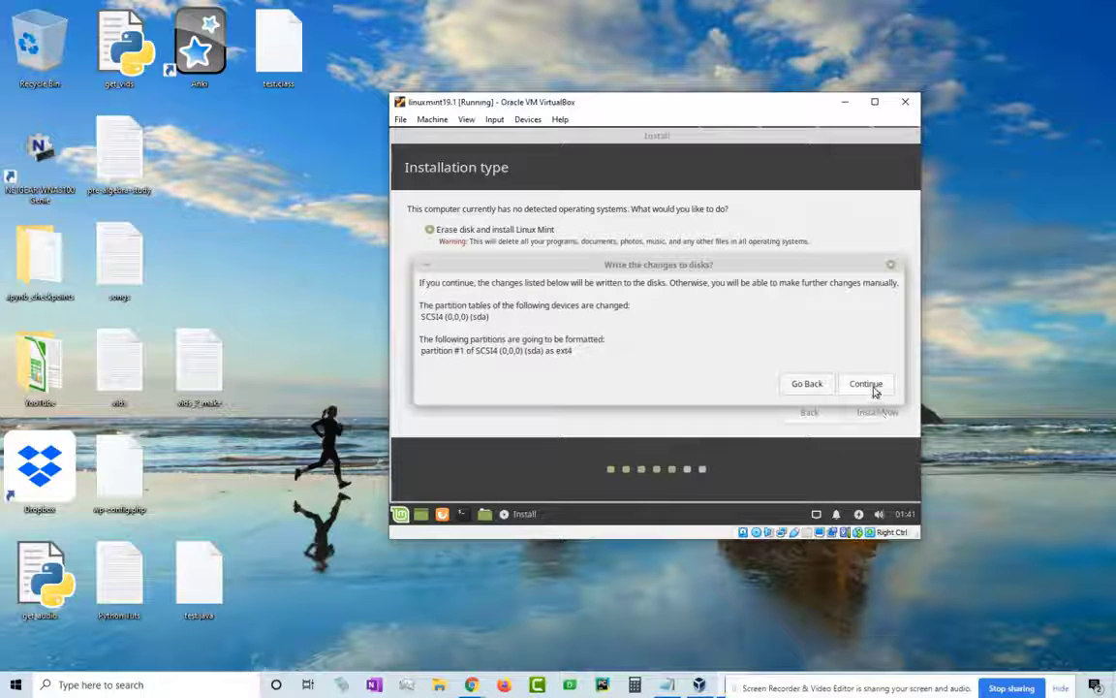
left_click(867, 384)
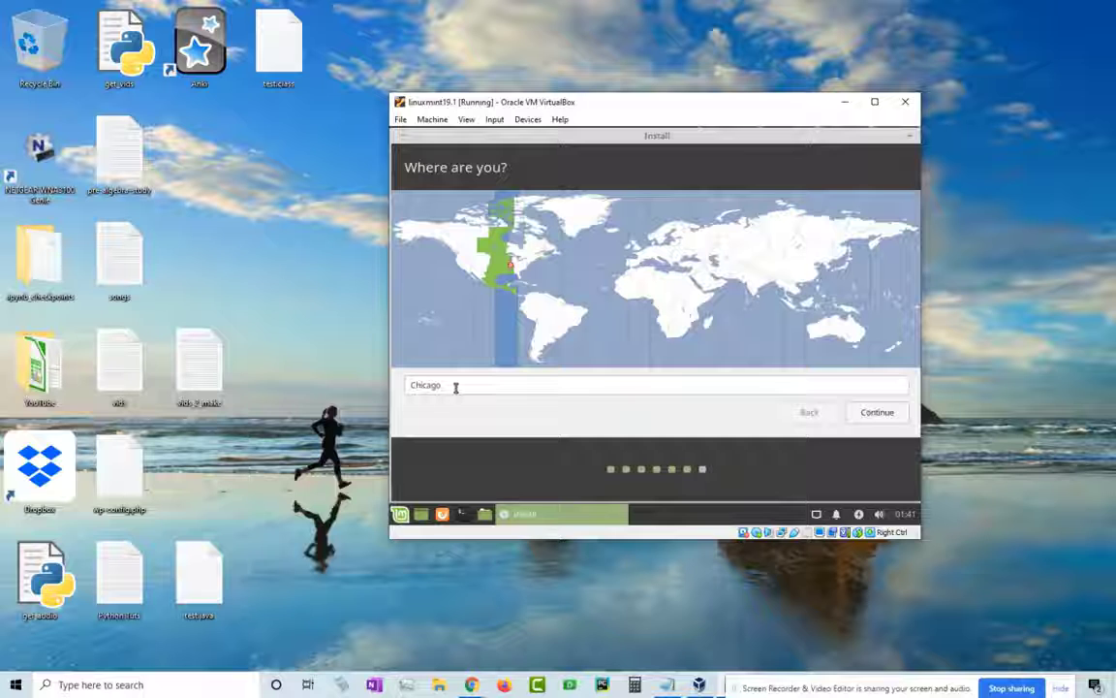
- Accept Chicago as location, enter the account details and password, and enable automatic login
left_click(881, 417)
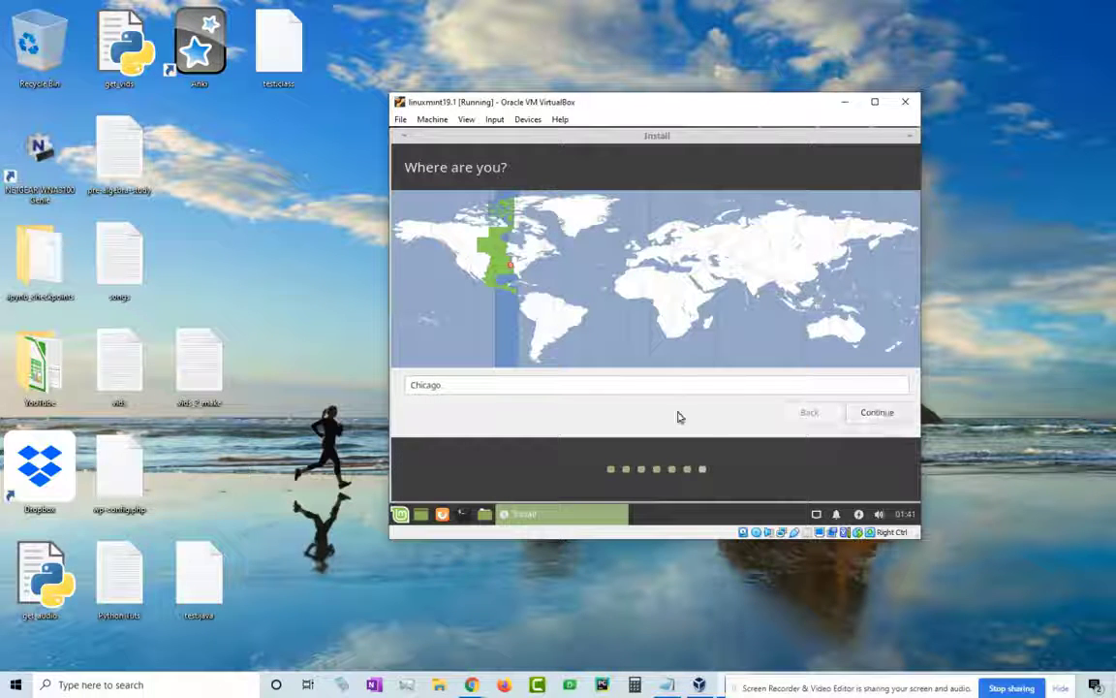
left_click(872, 417)
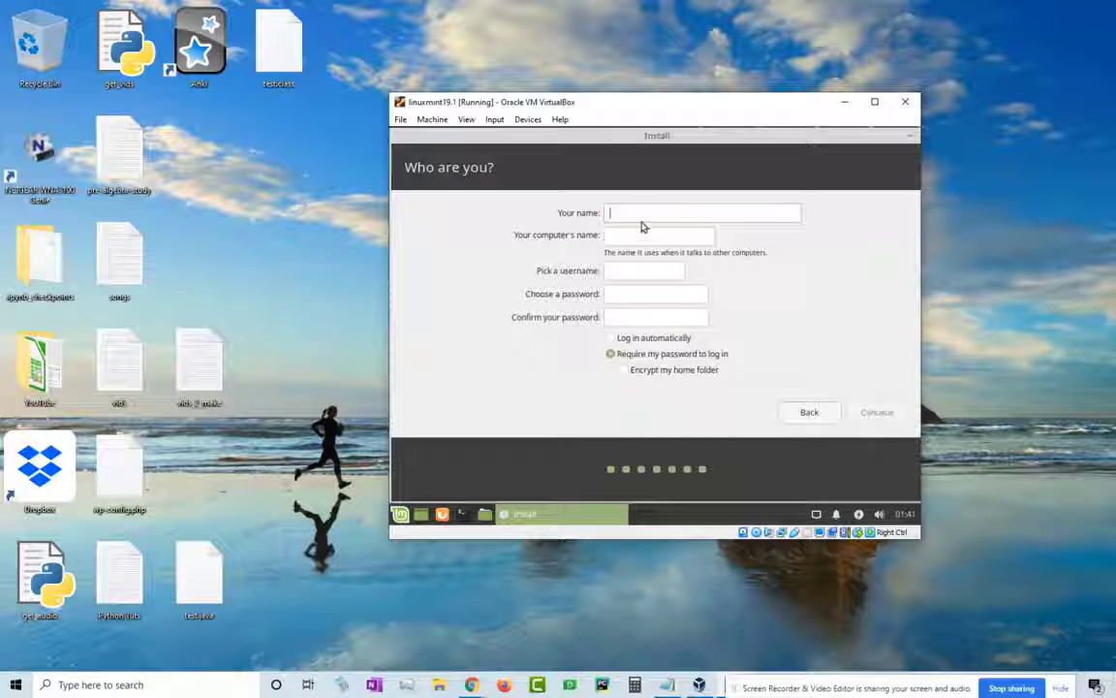
type("chris")
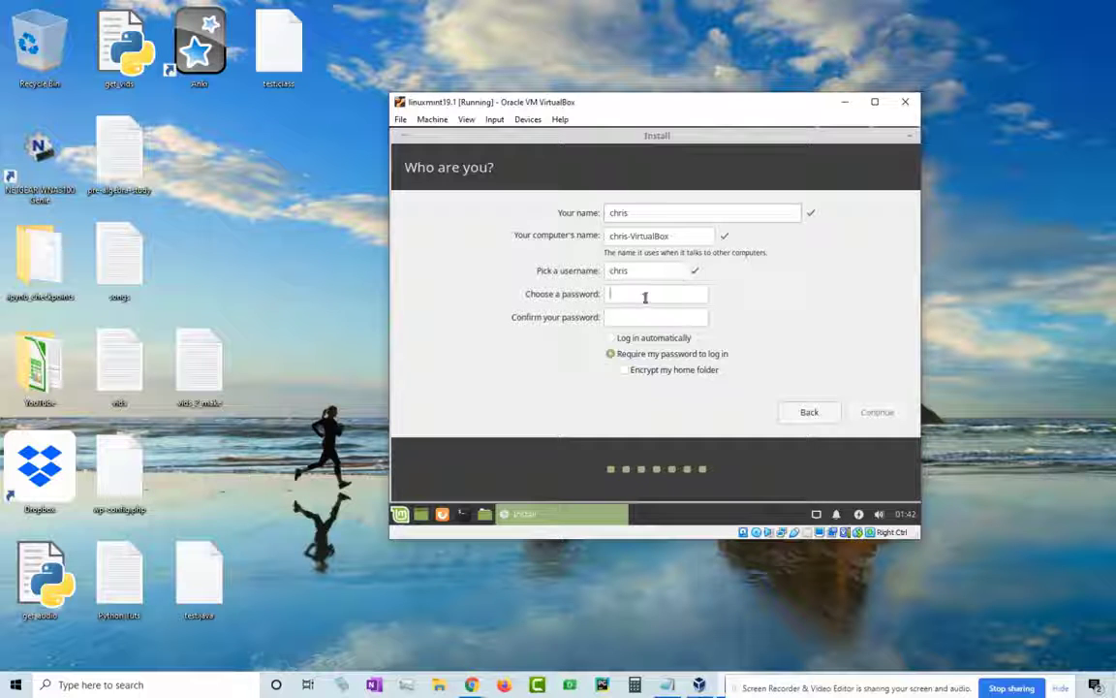
type("1234")
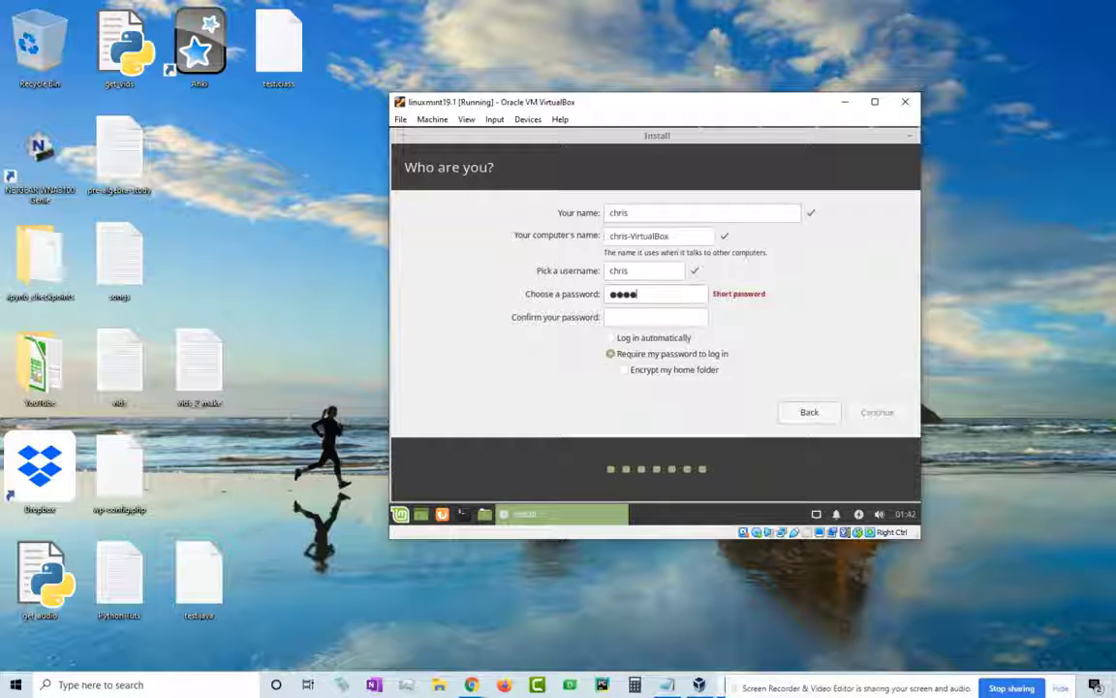
left_click(639, 312)
type("123")
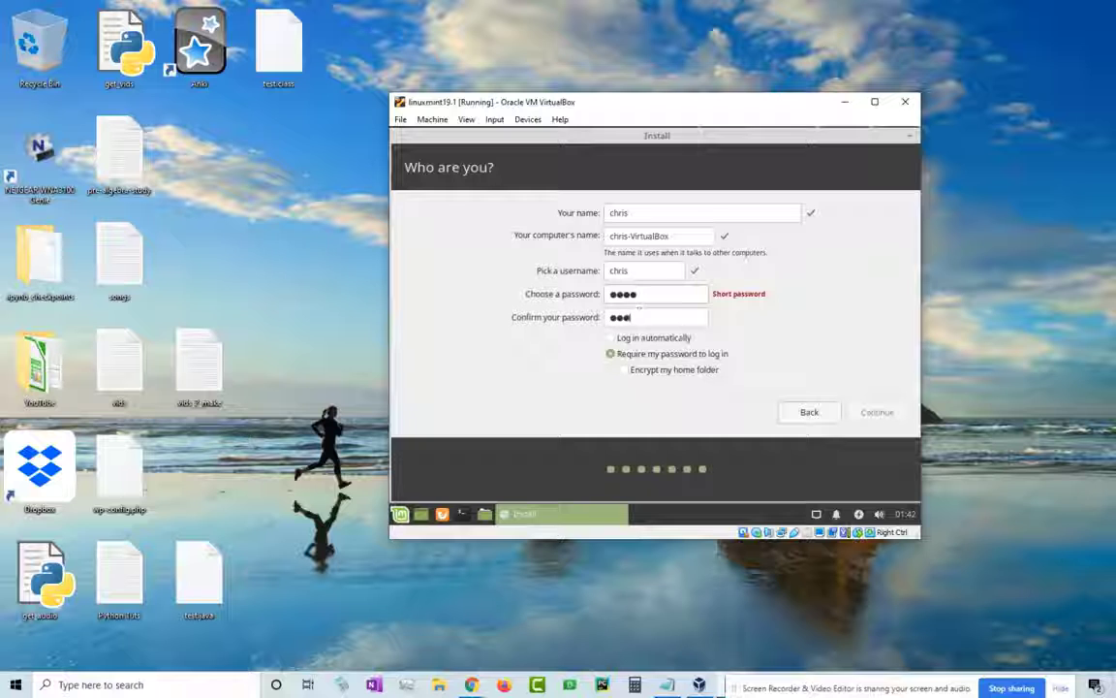
type("4")
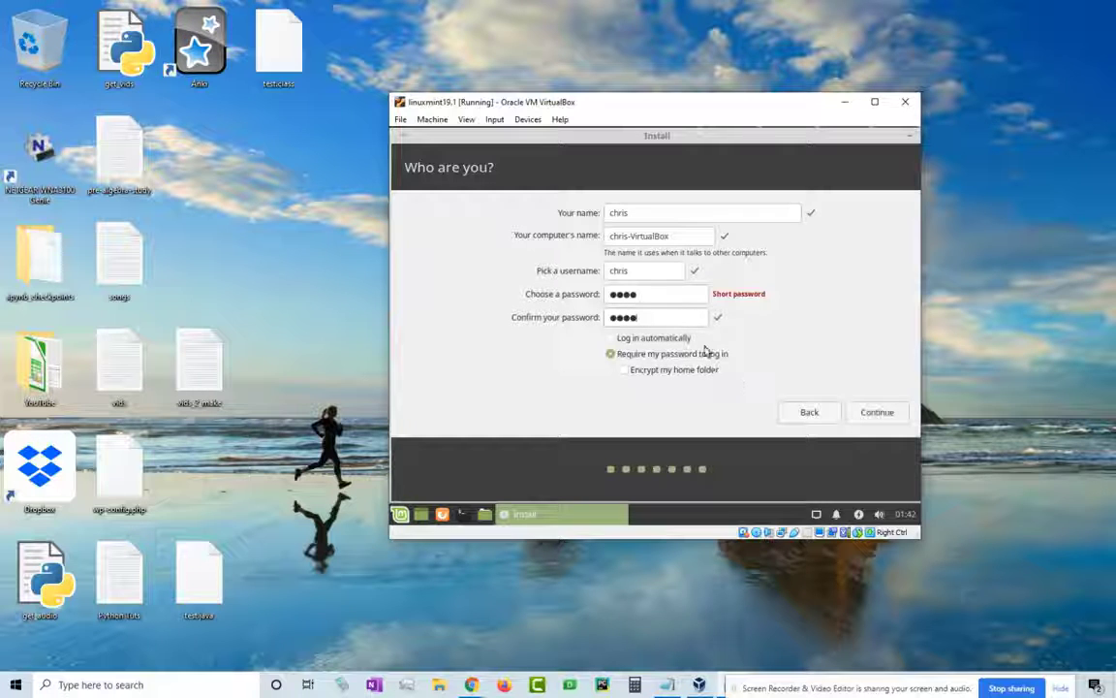
left_click(630, 338)
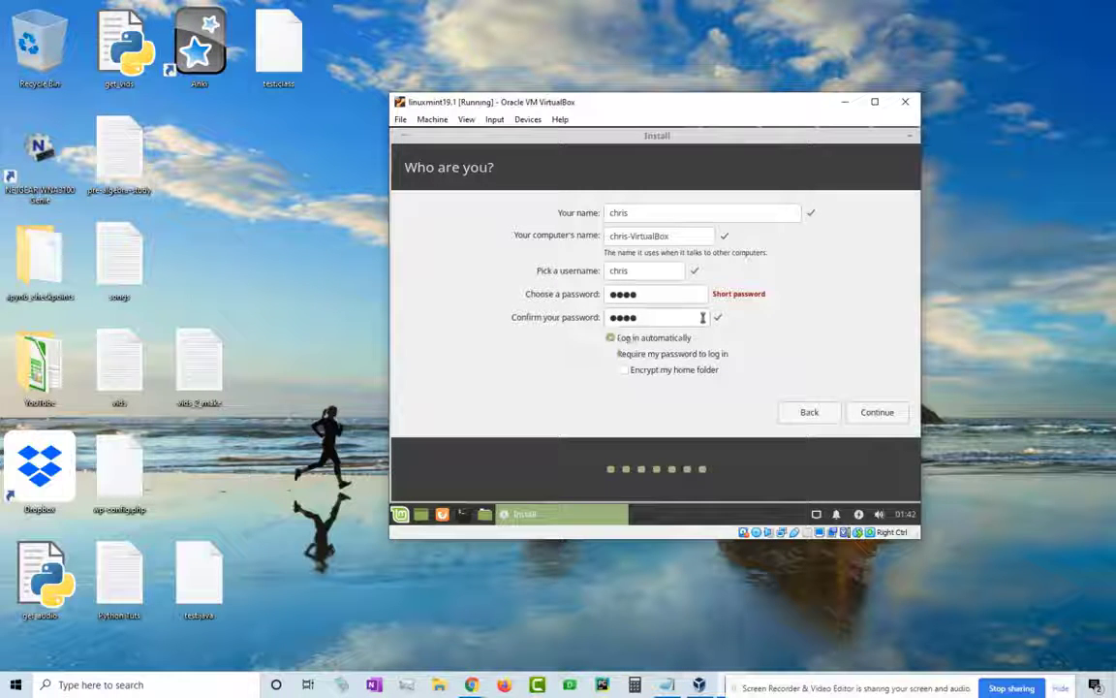
left_click(885, 416)
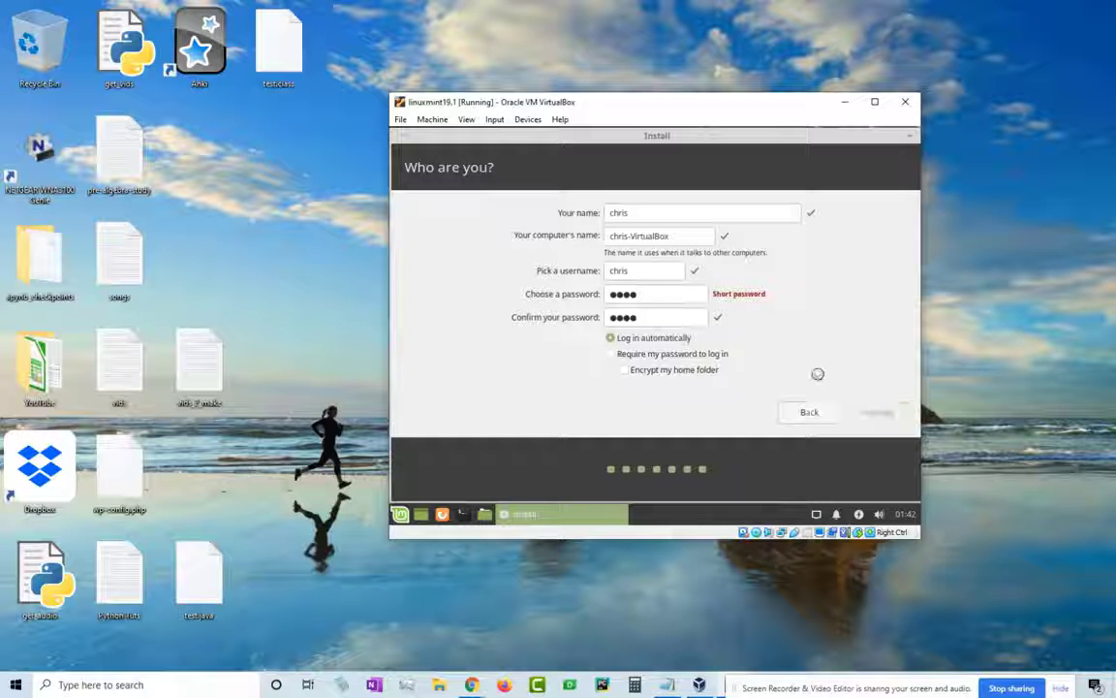